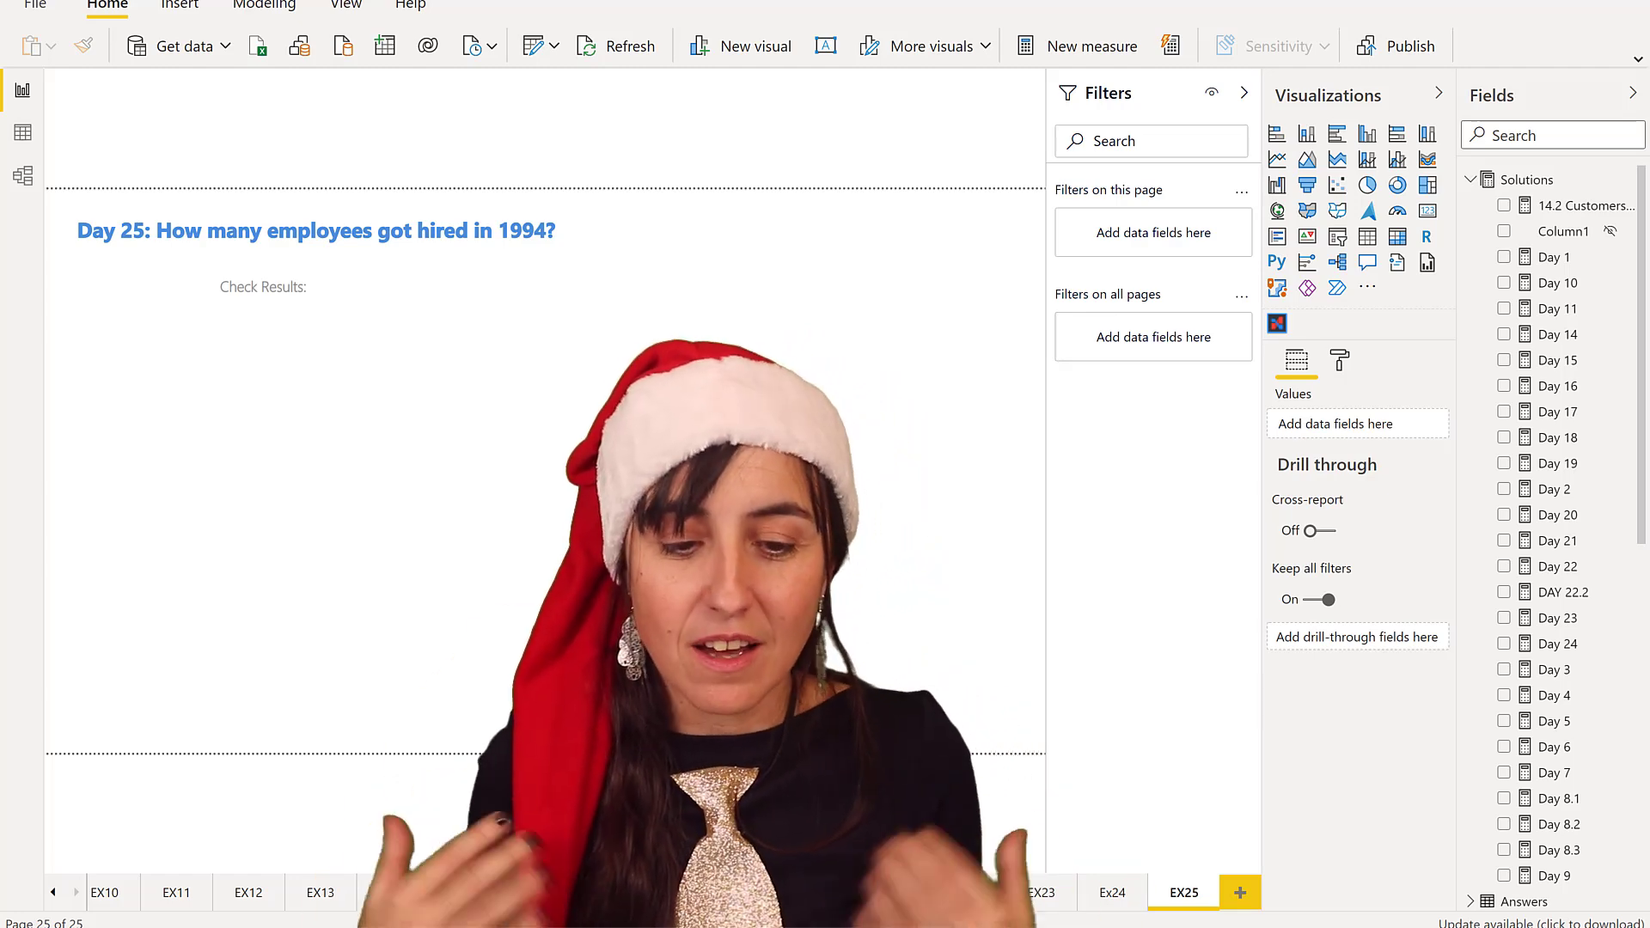
- Search the fields for 'full' and place Full Name on the EX25 page as a table
click(1470, 181)
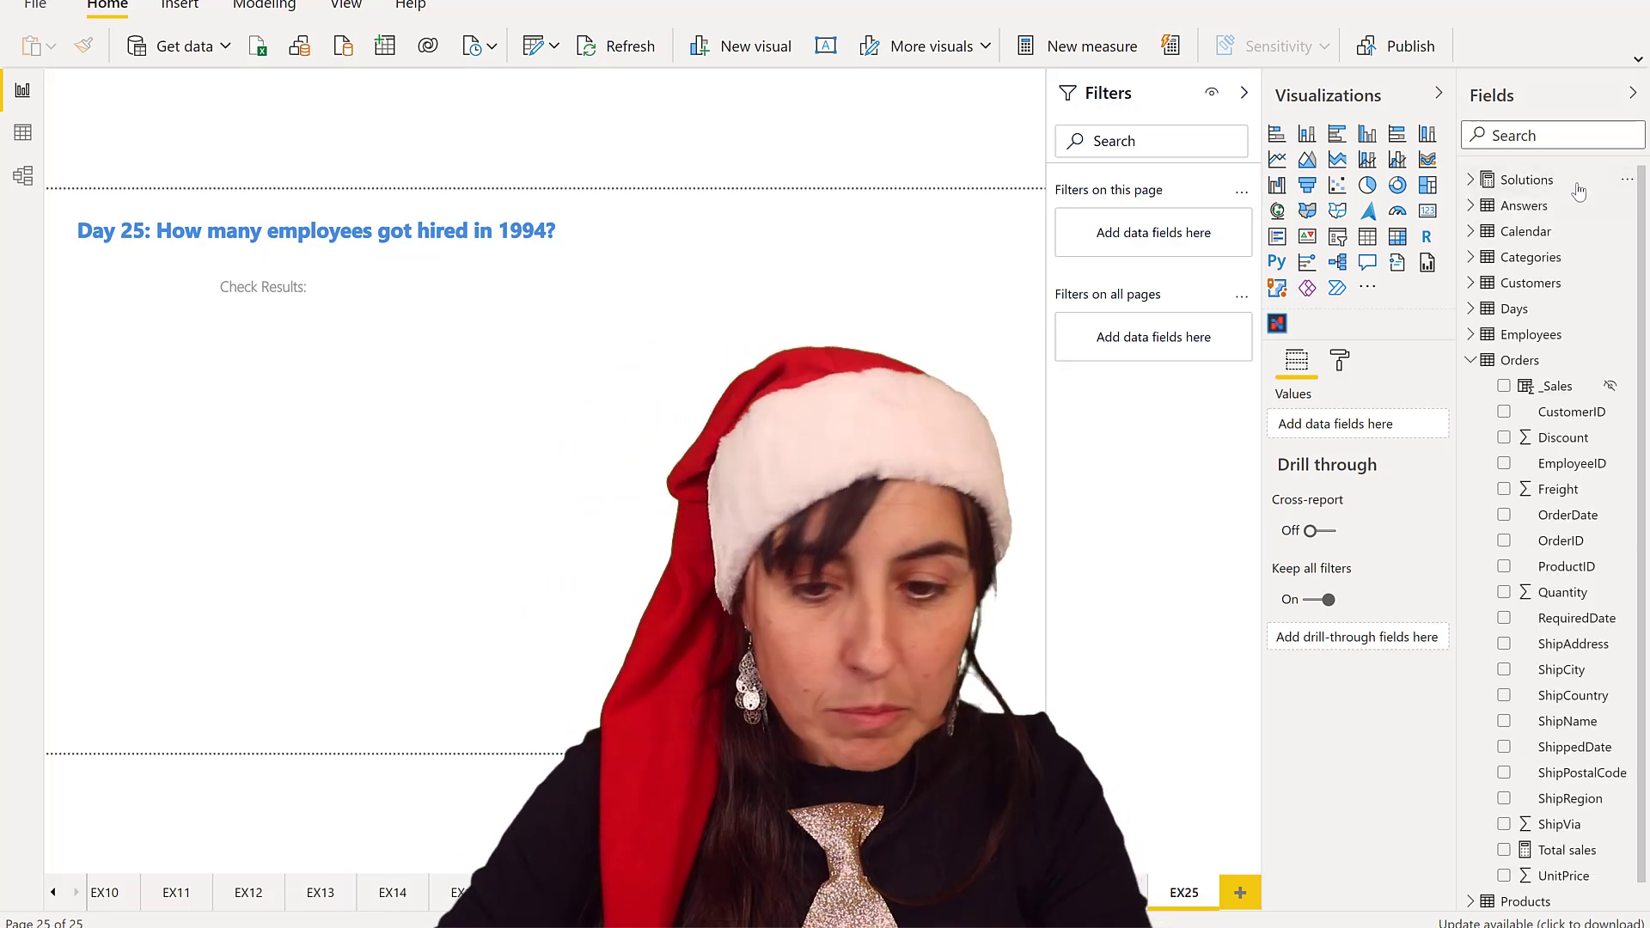
click(1550, 131)
text(f)
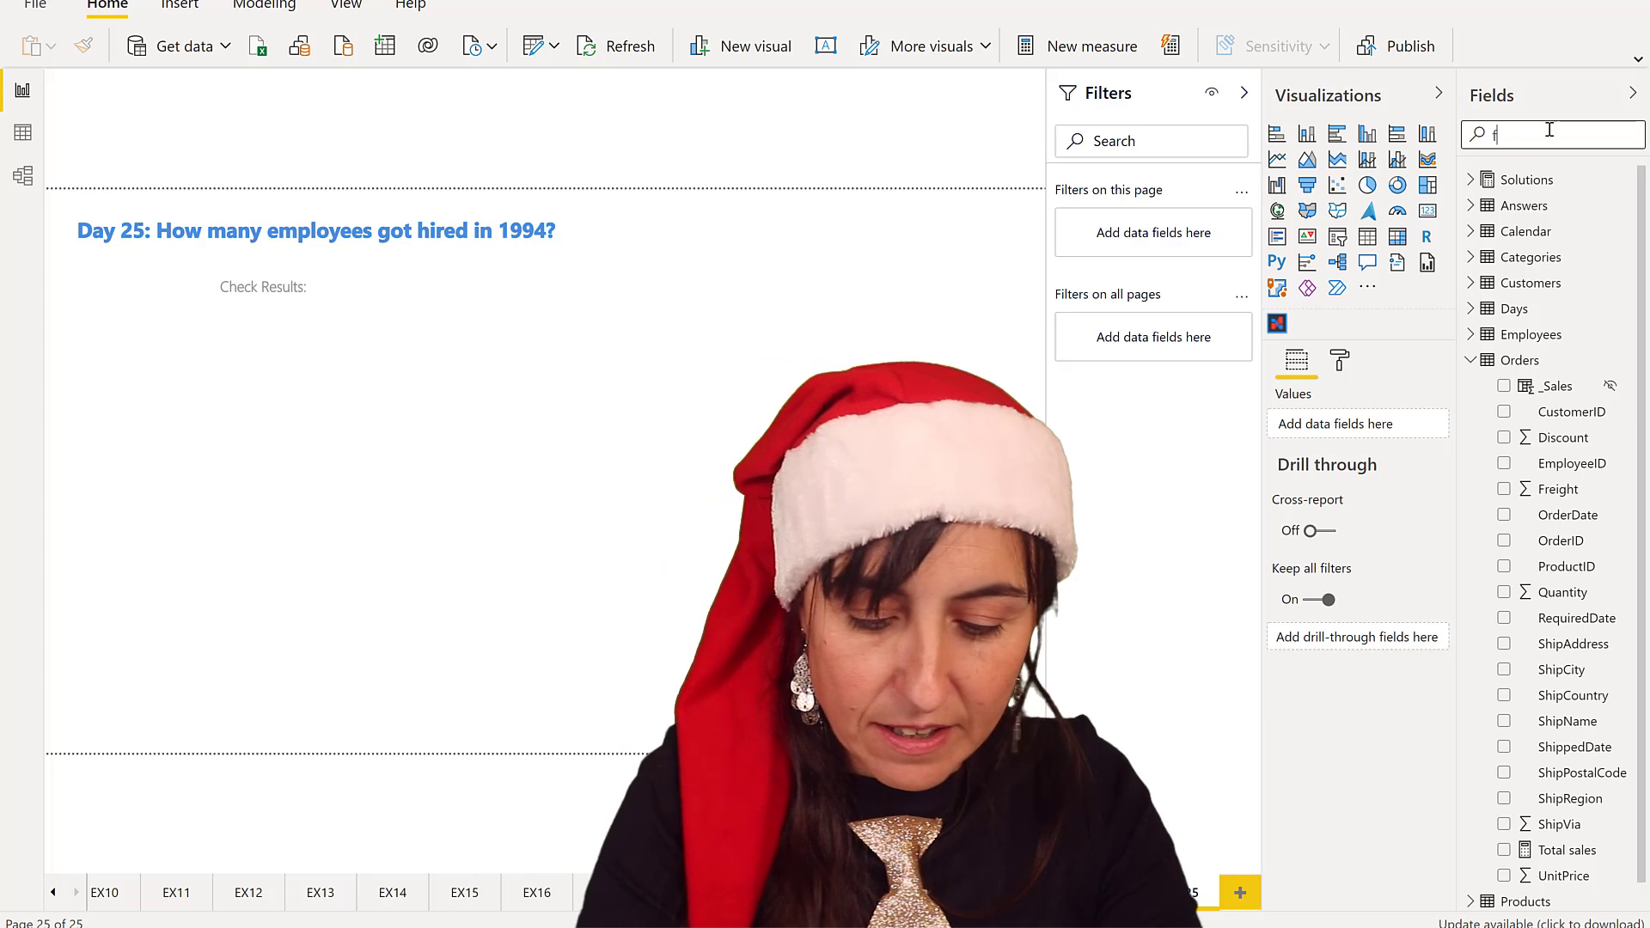
text(ull)
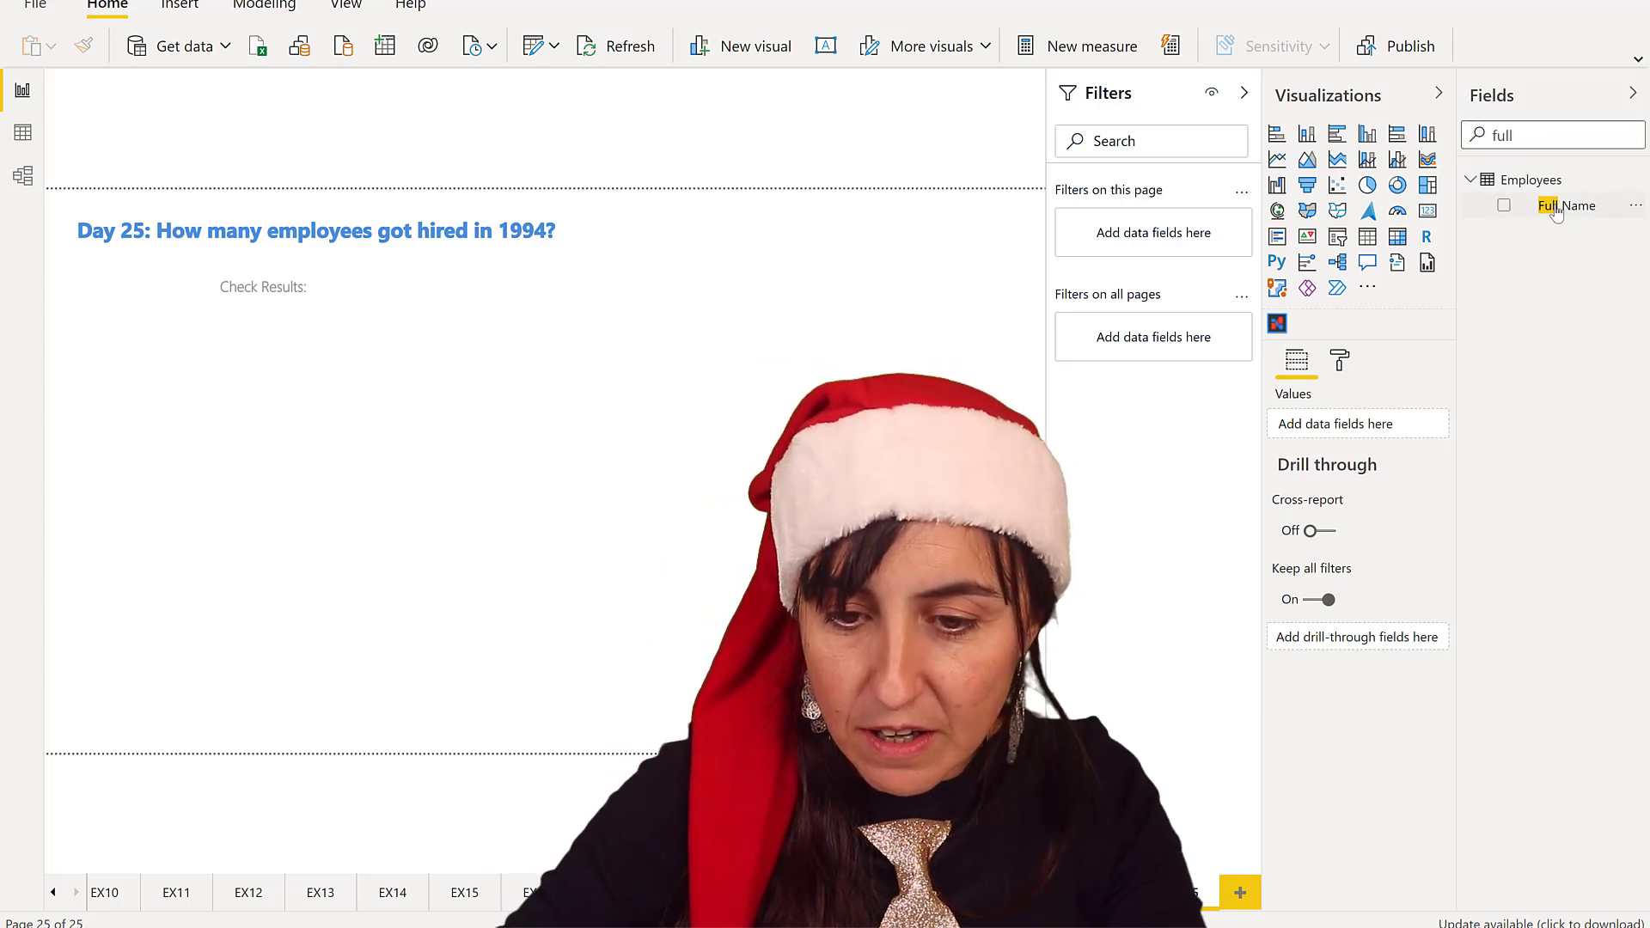
drag(1557, 214, 232, 412)
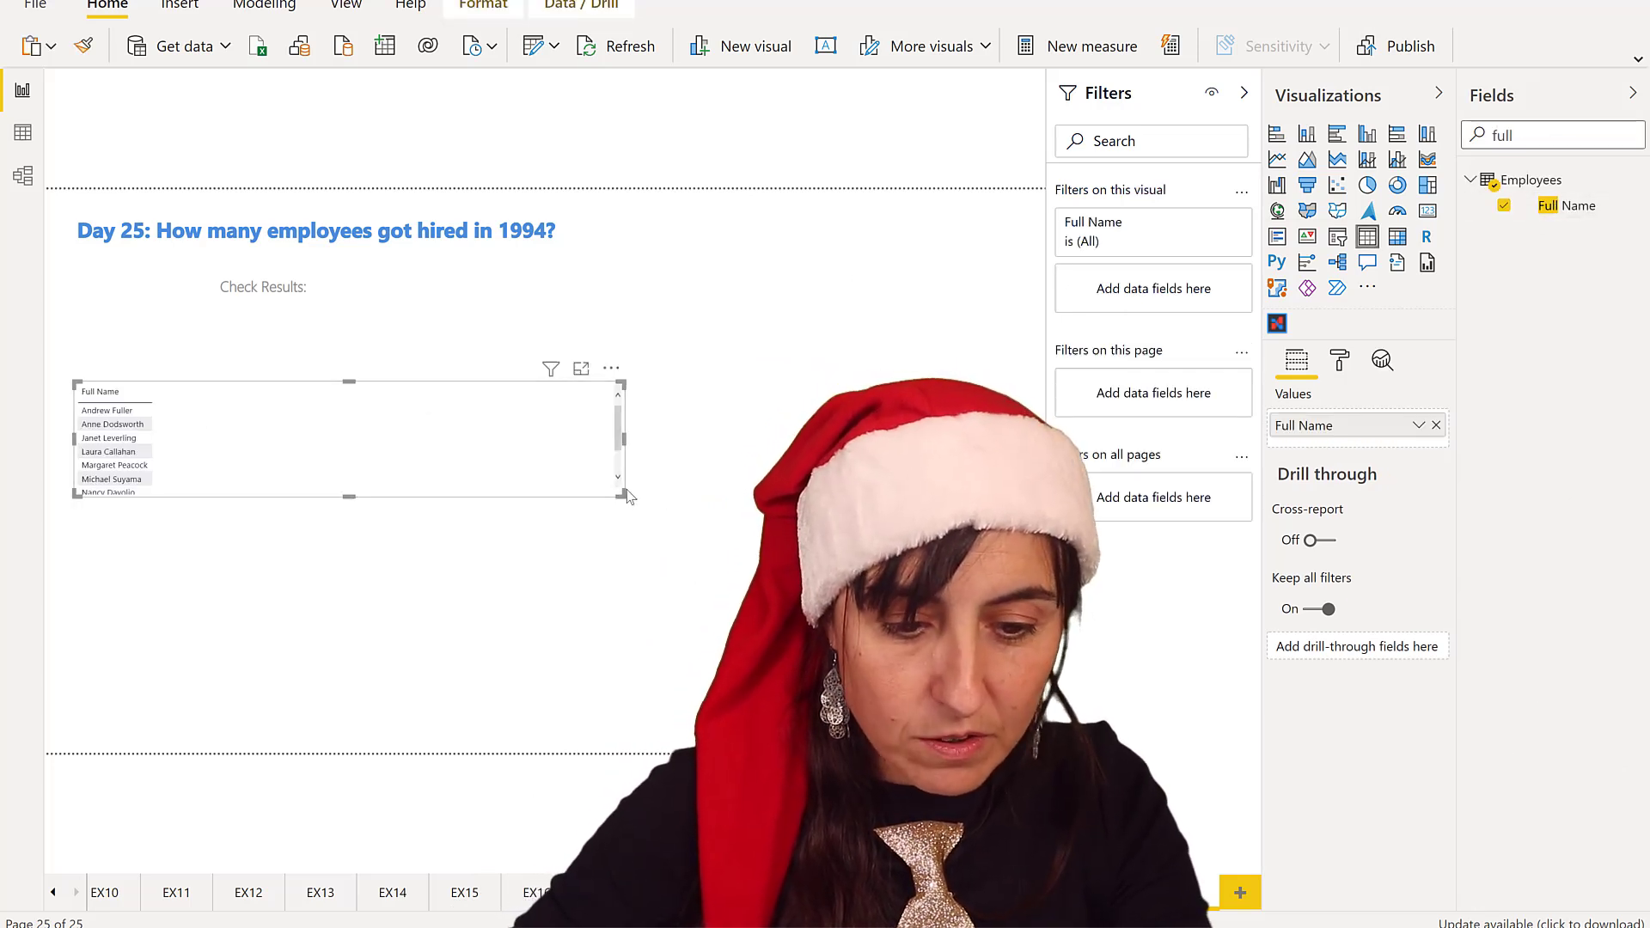
click(626, 516)
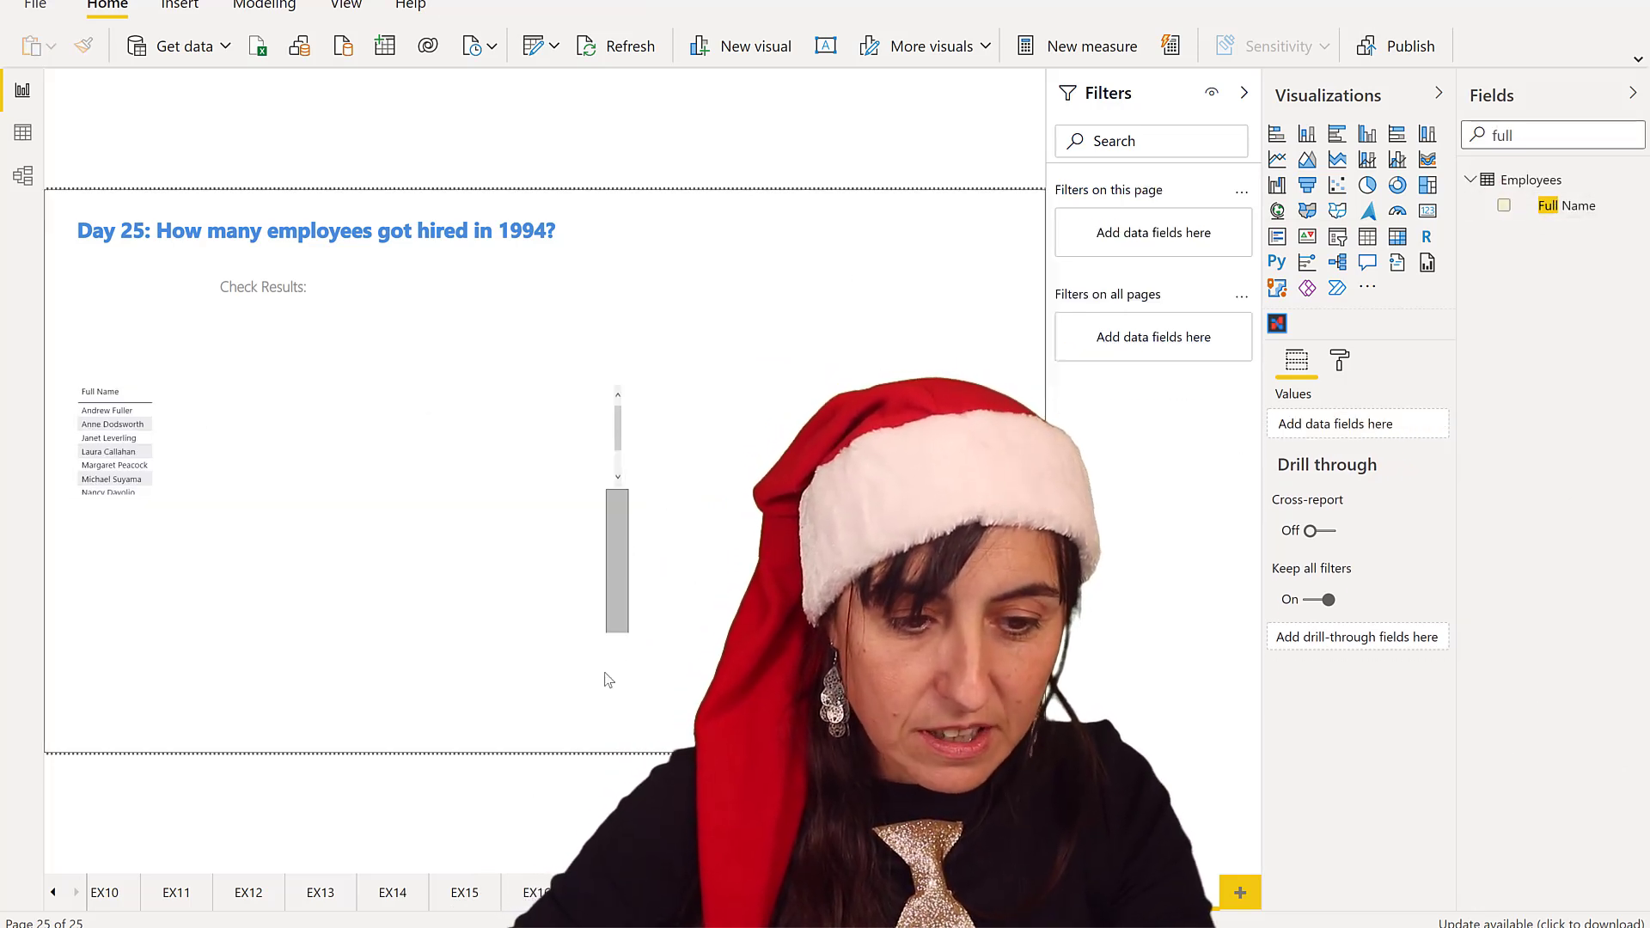
- Add HireDate as a second column, then enlarge the table and move it toward the page centre
double_click(1531, 138)
text(hir)
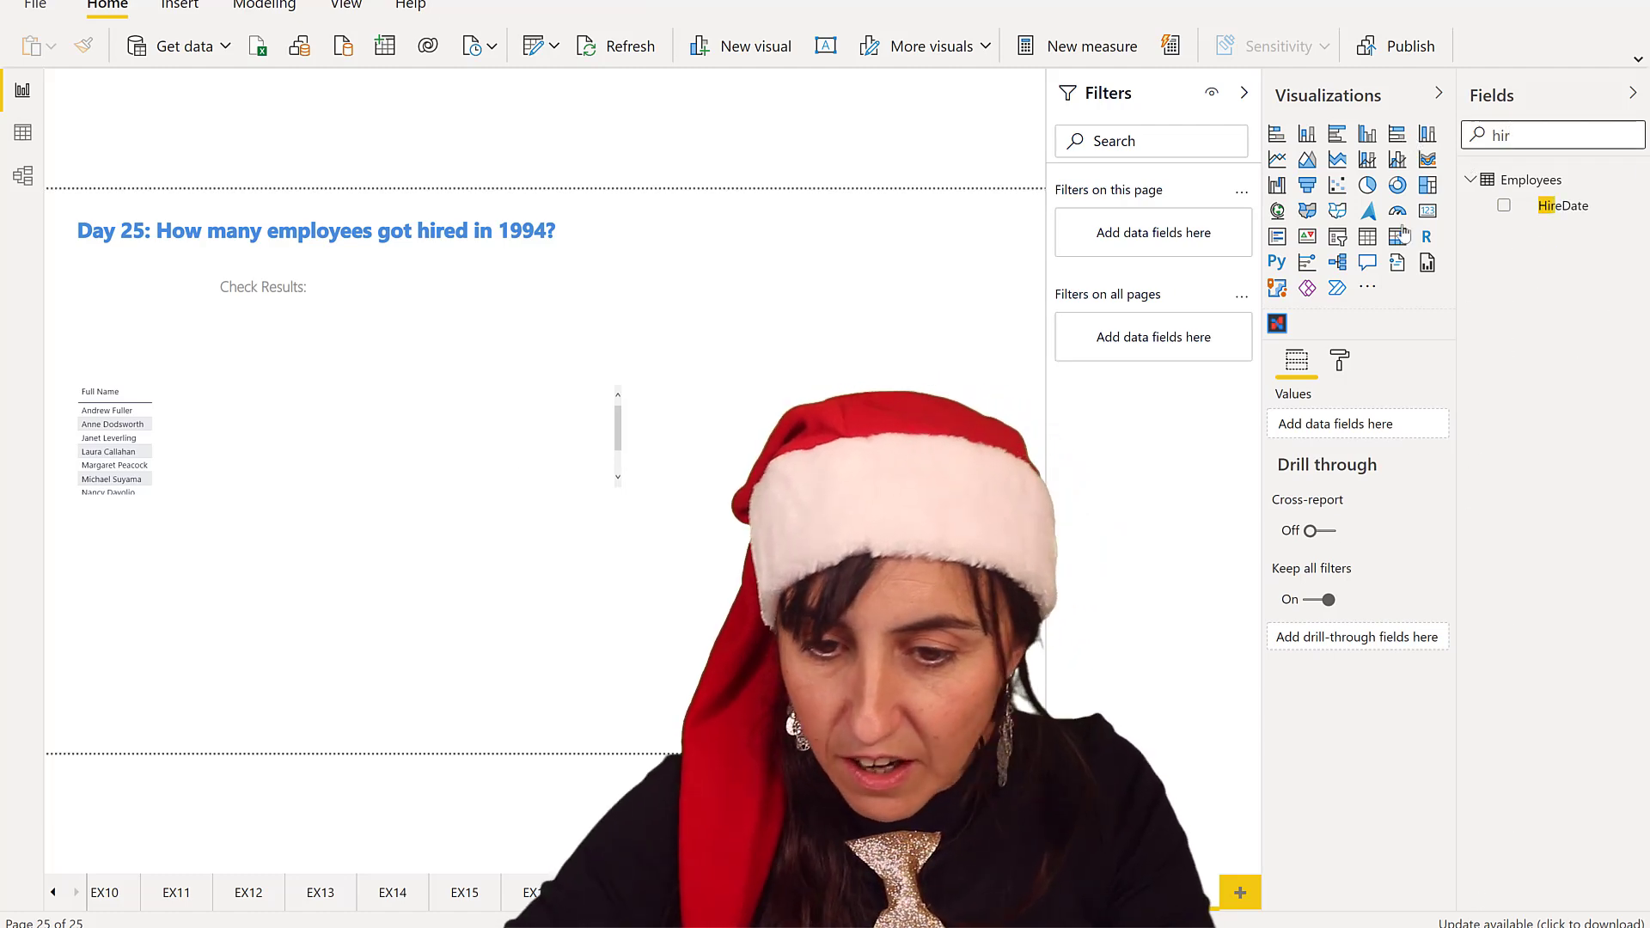
drag(1570, 213, 378, 473)
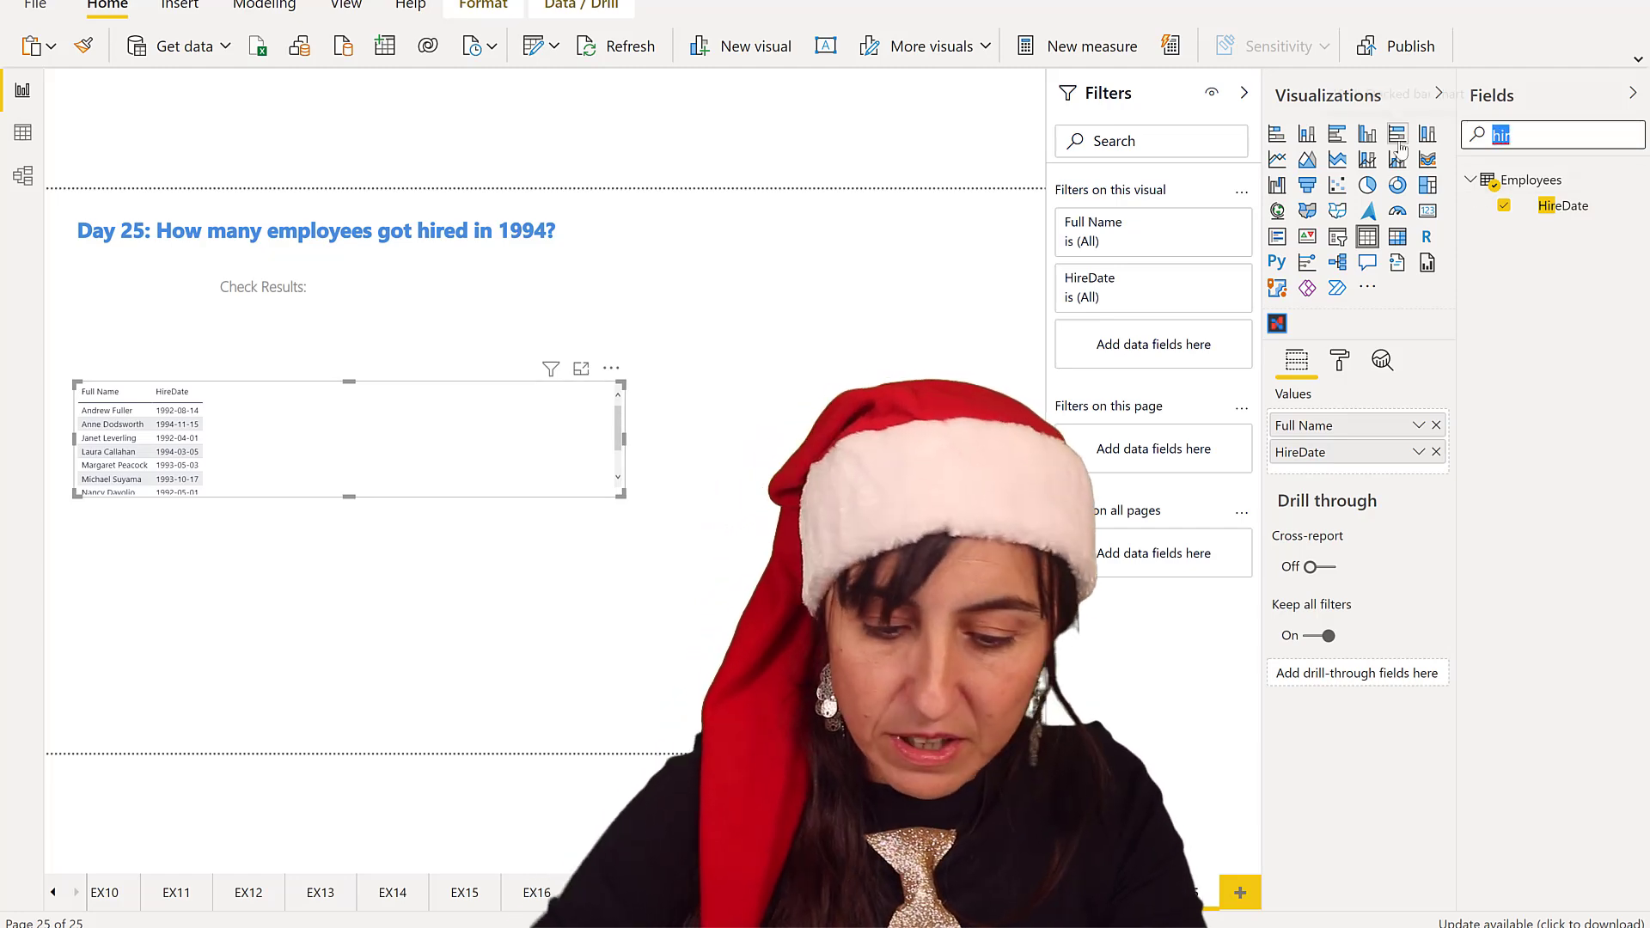
text(year)
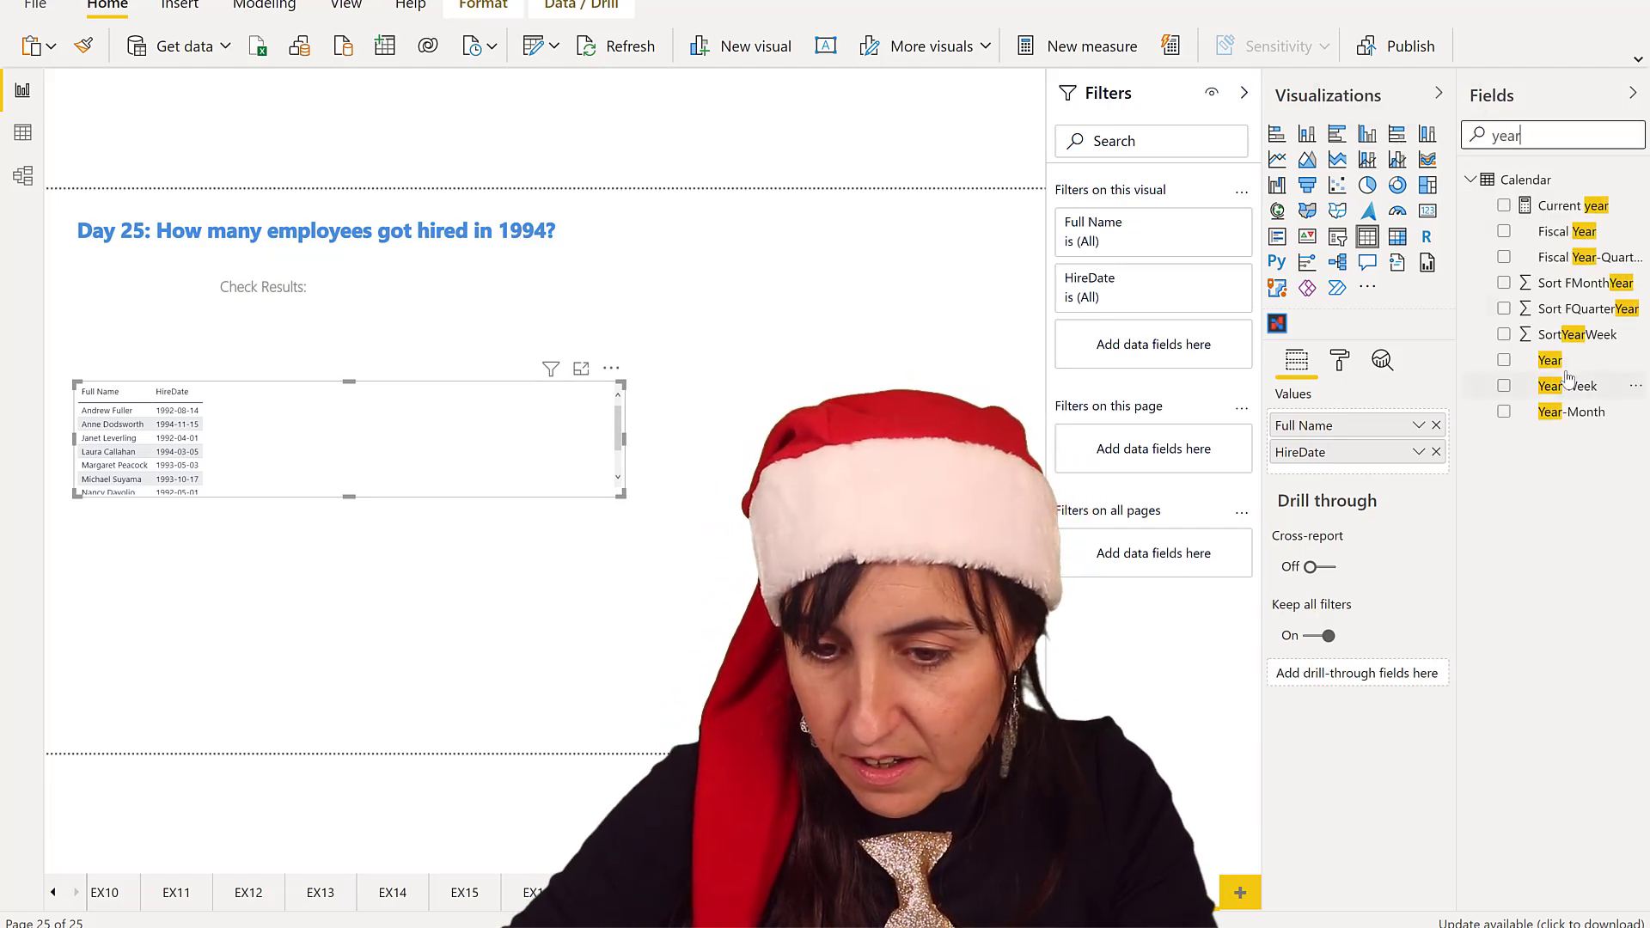
drag(1584, 391, 1581, 368)
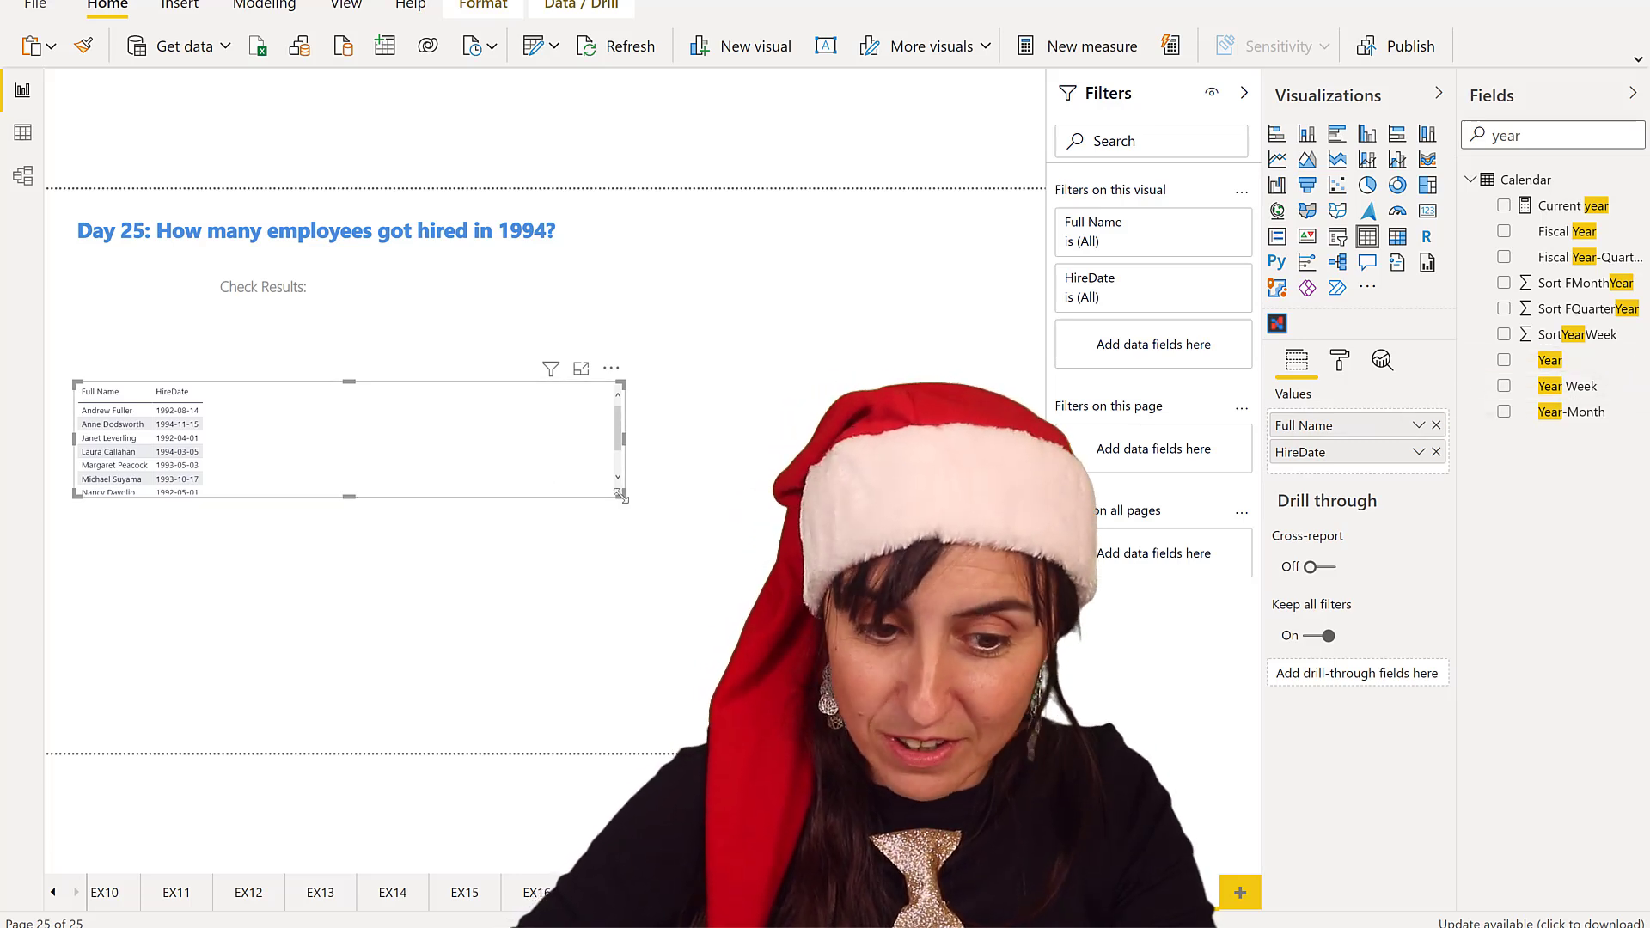
drag(542, 528, 340, 630)
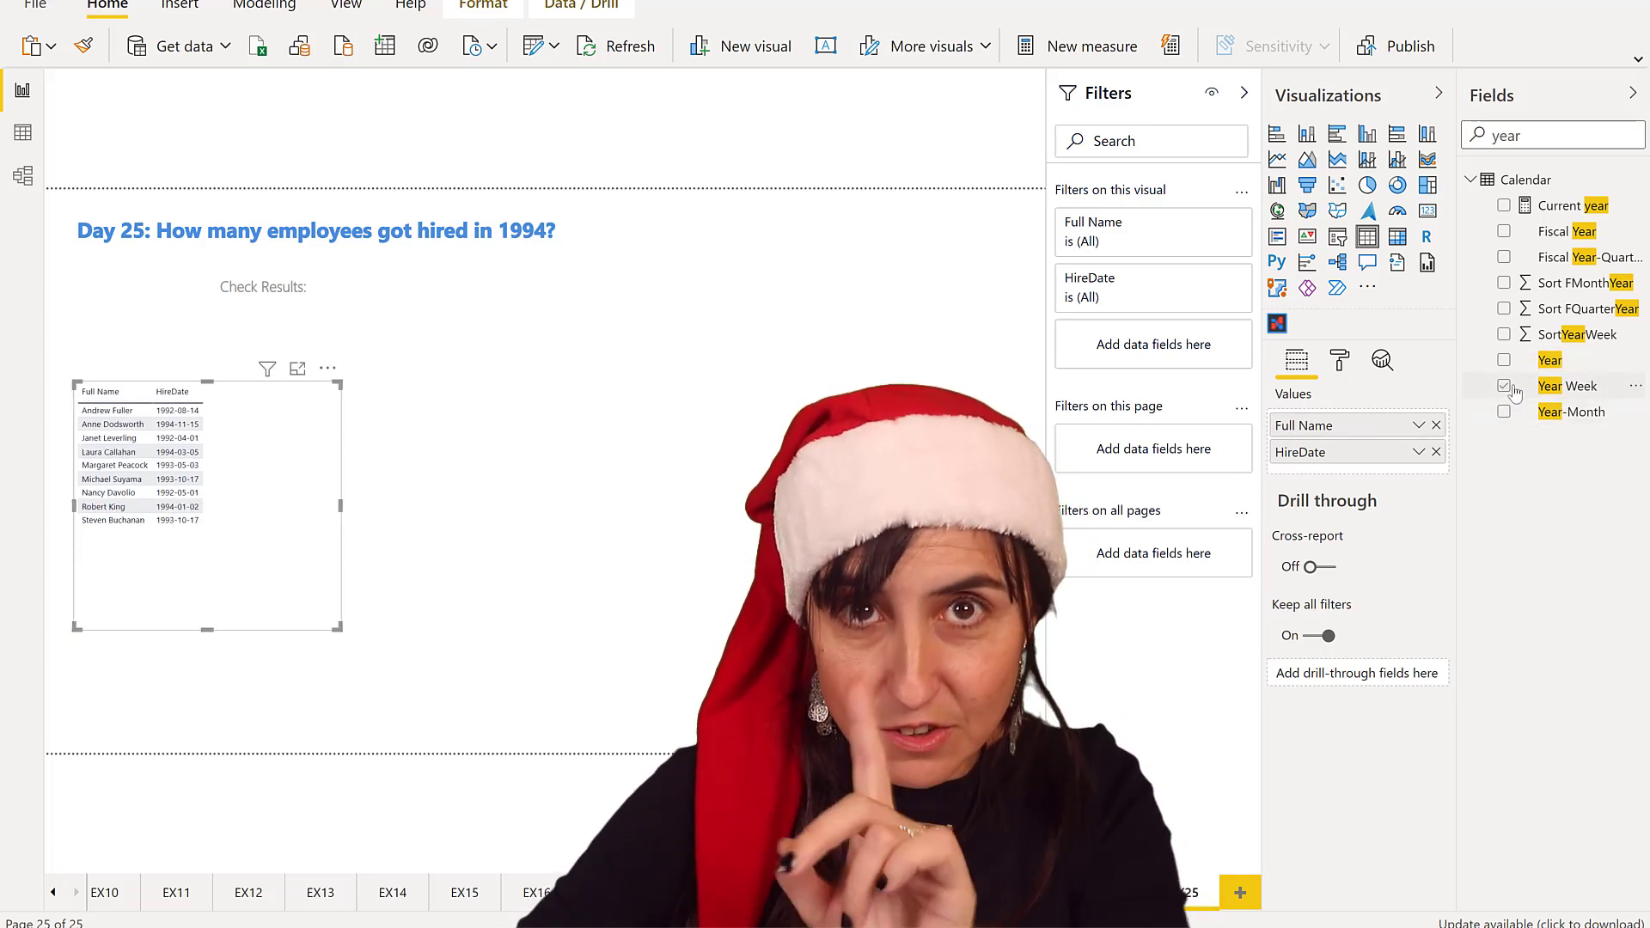
drag(340, 563, 559, 549)
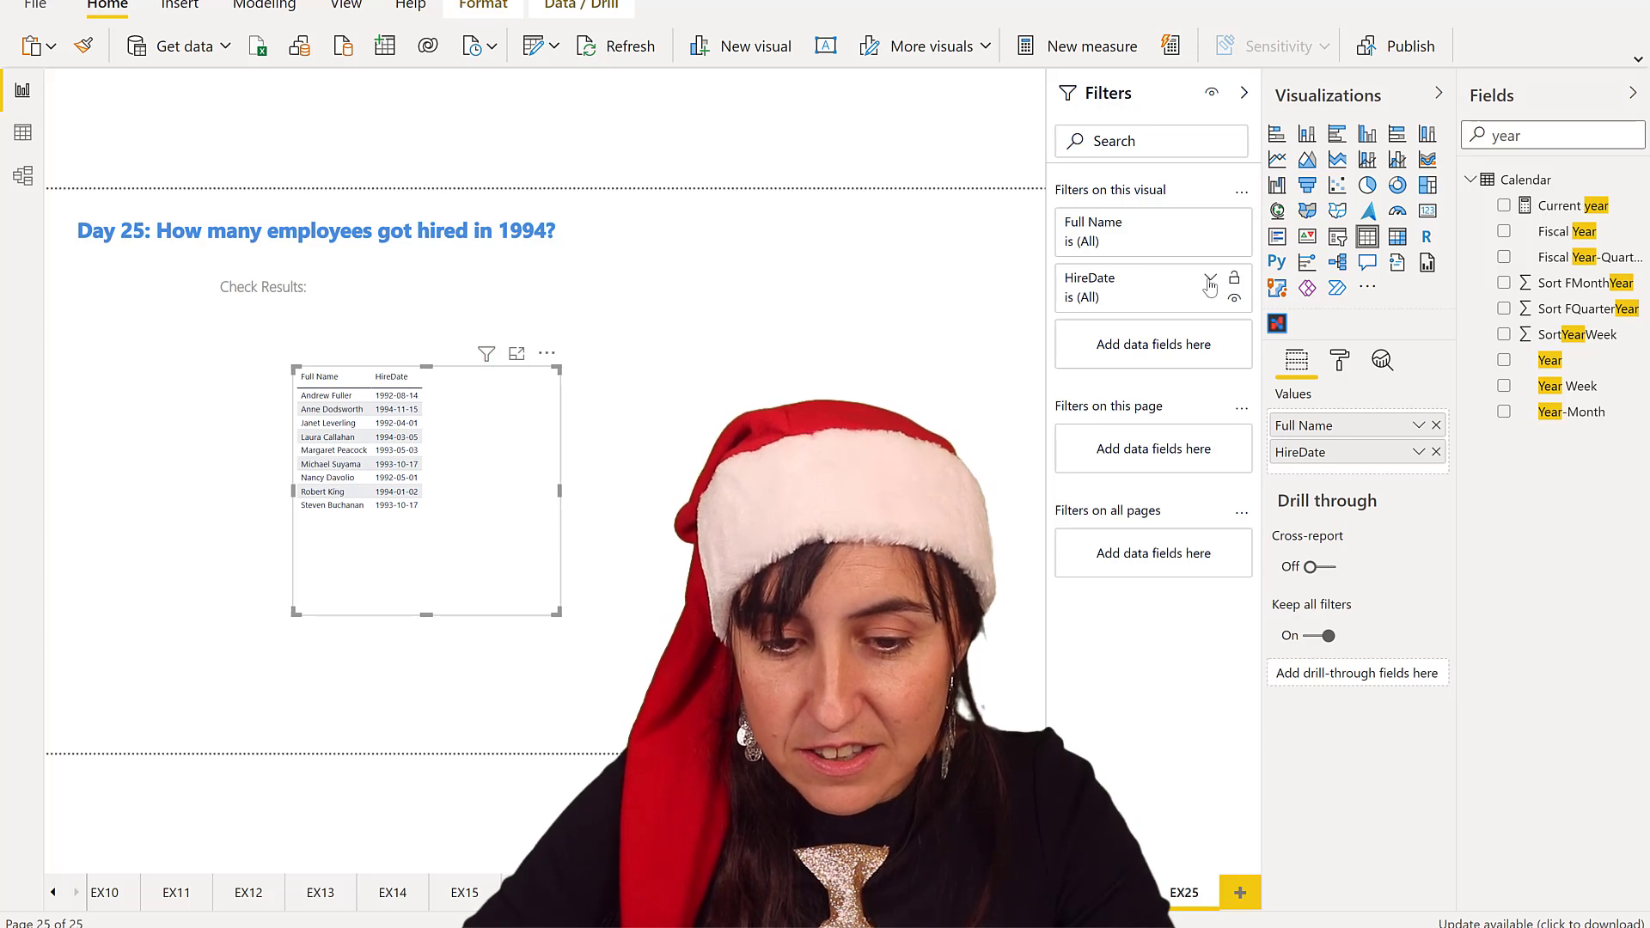
- Set the table's HireDate filter type to Advanced filtering
click(1205, 296)
click(1124, 350)
click(1124, 376)
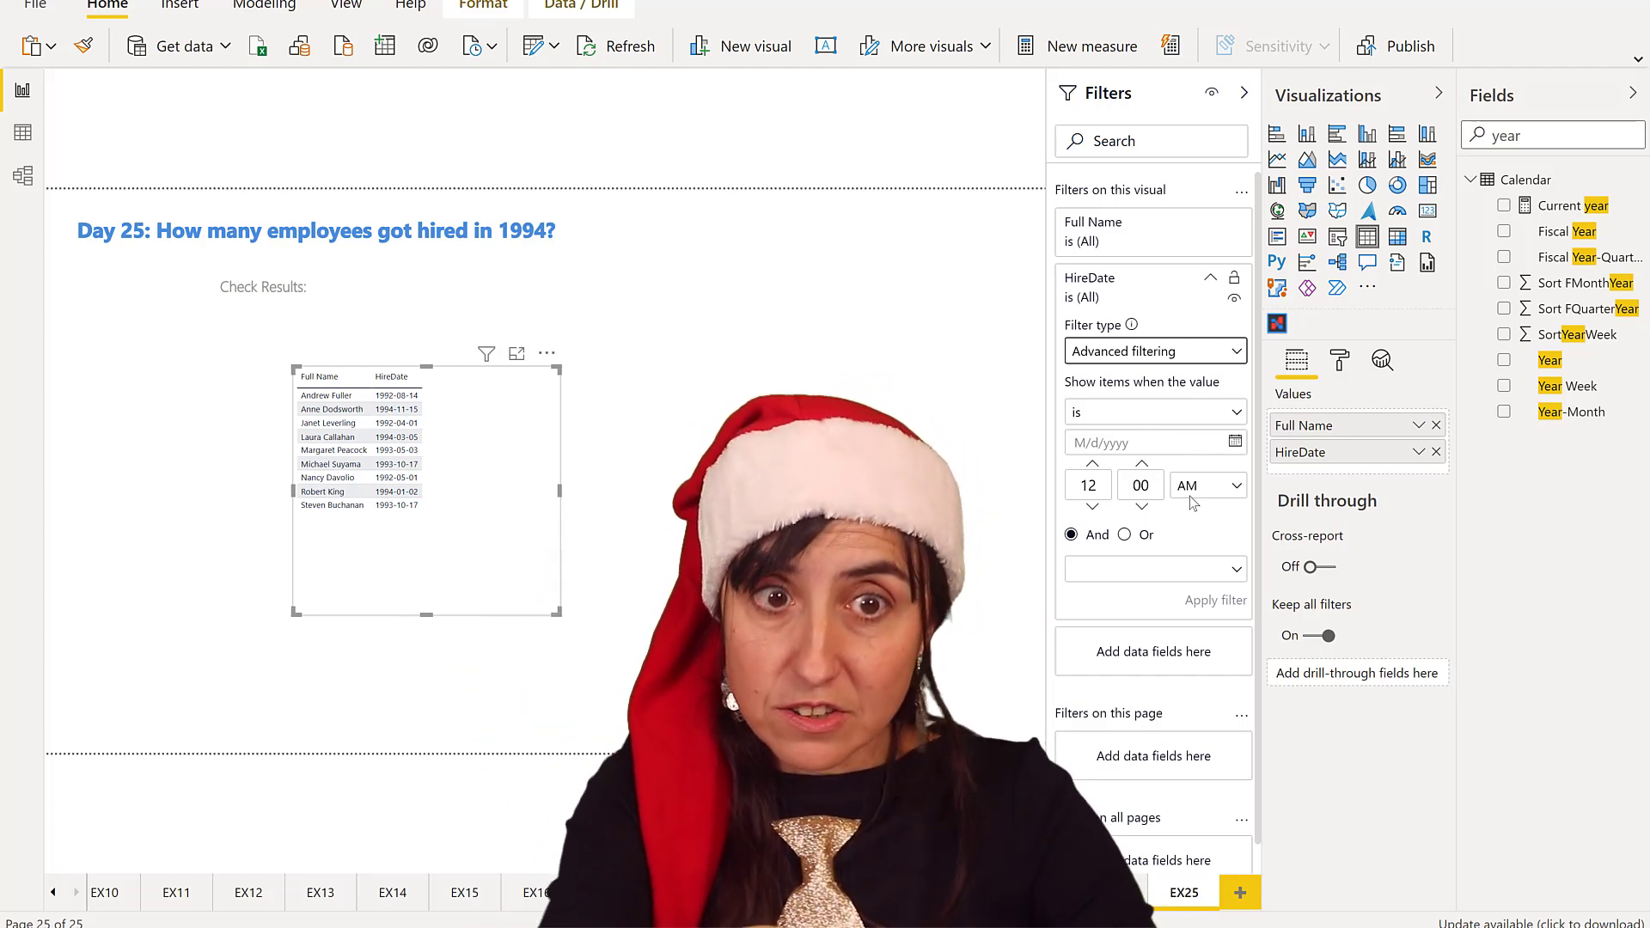
- Sort the table by HireDate newest first and move it left below Check Results
click(402, 391)
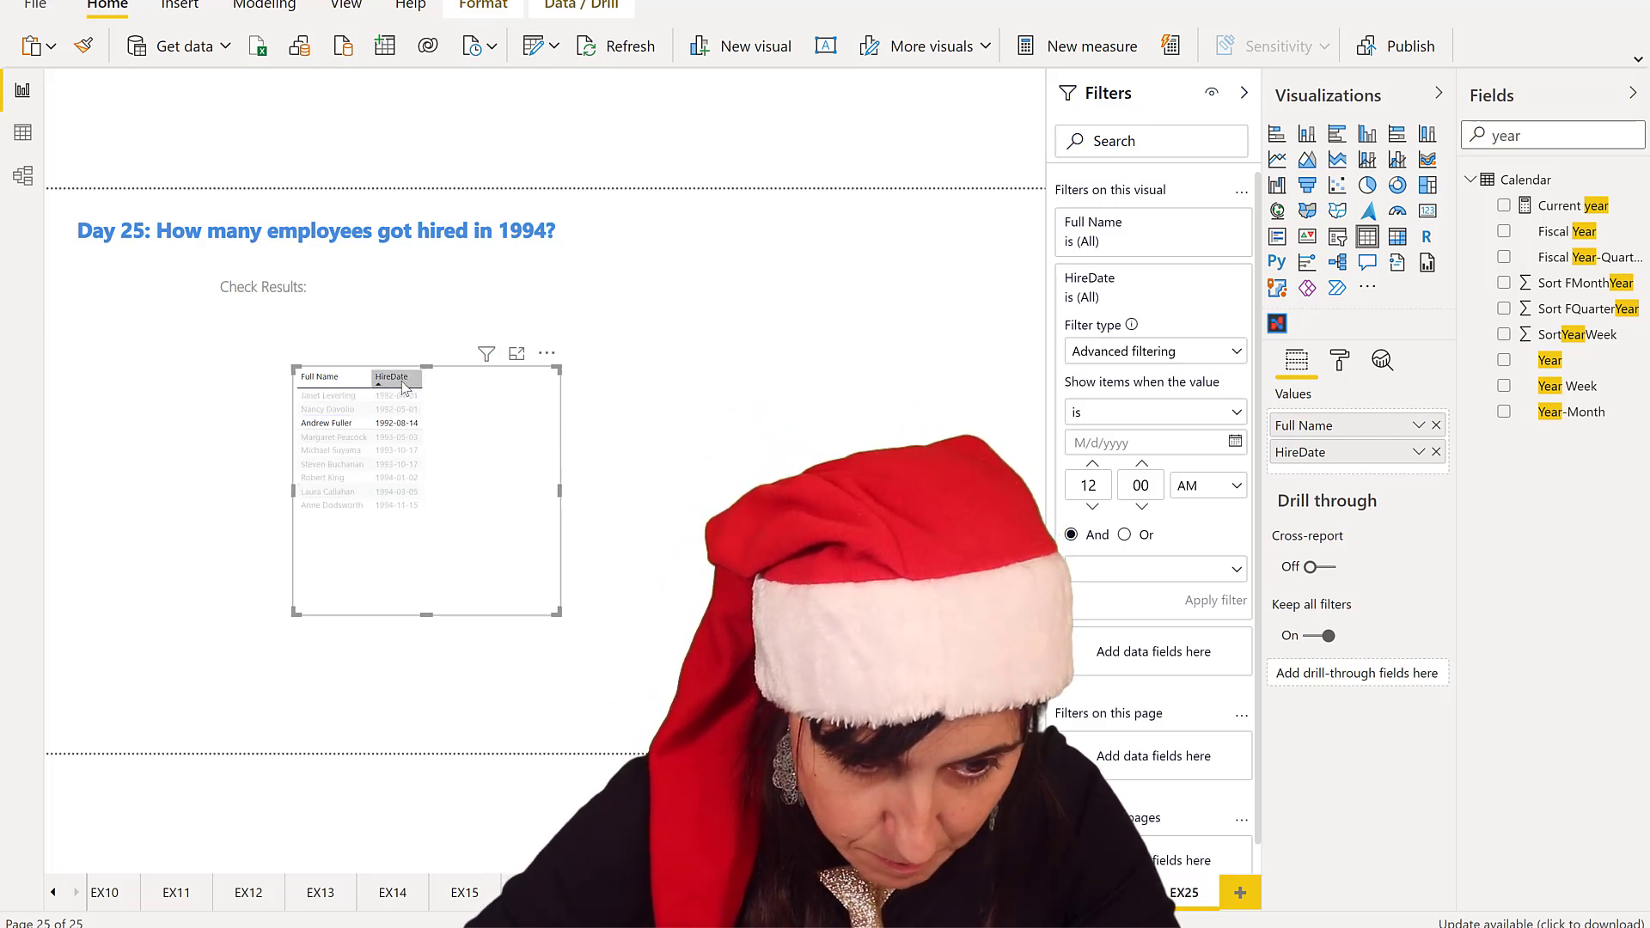
click(403, 382)
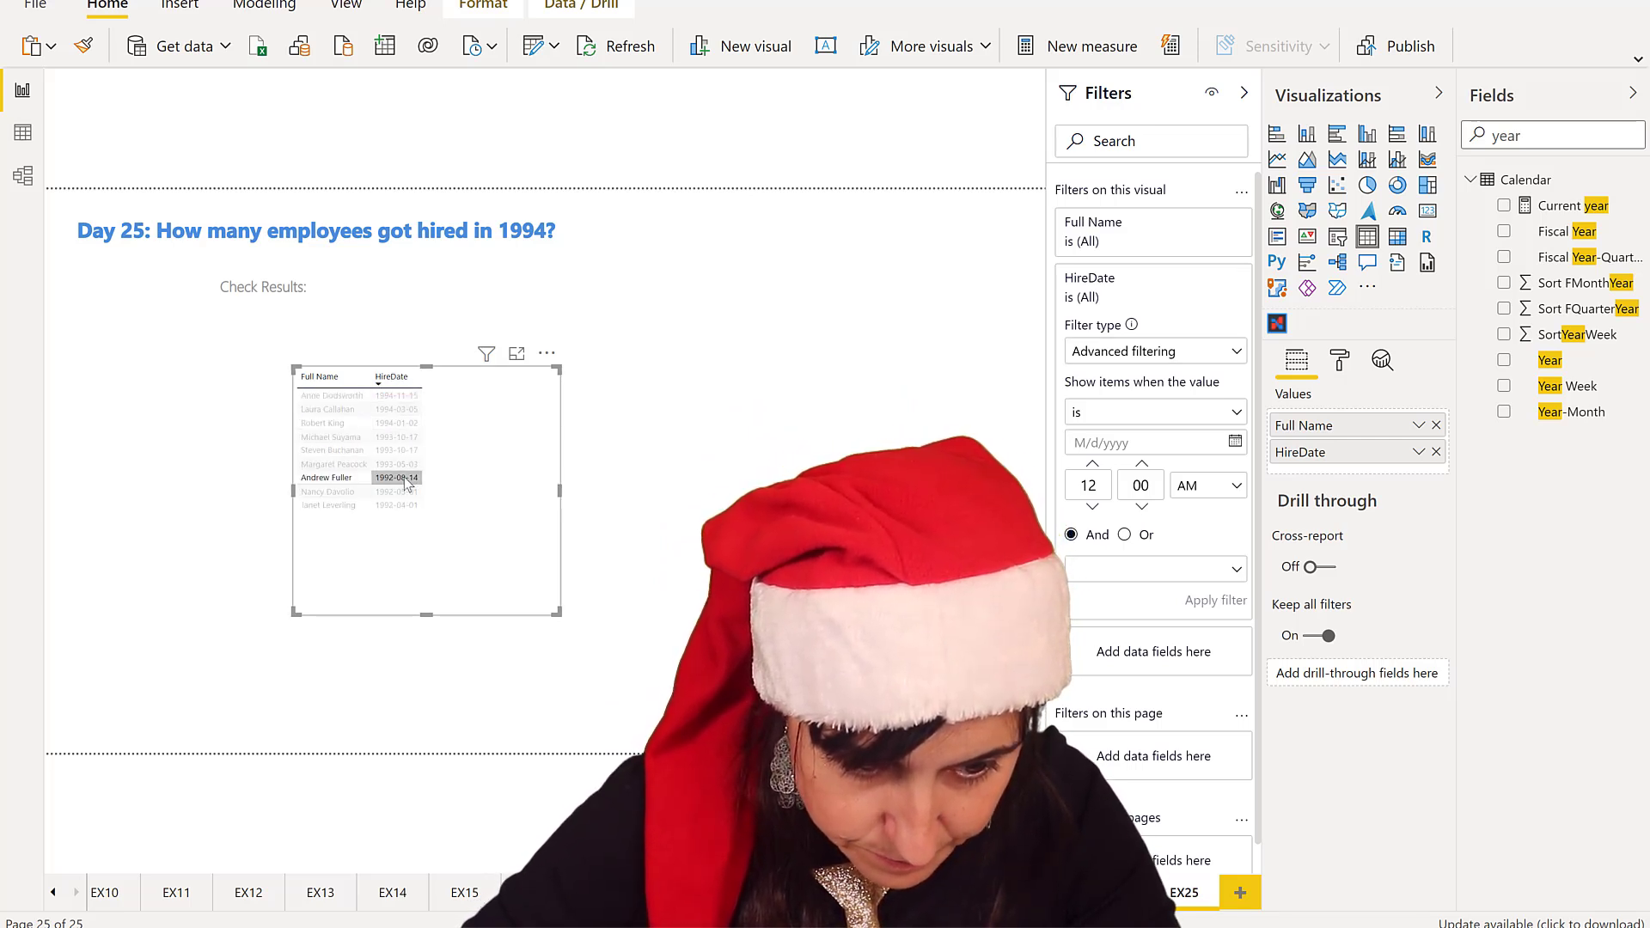
click(404, 477)
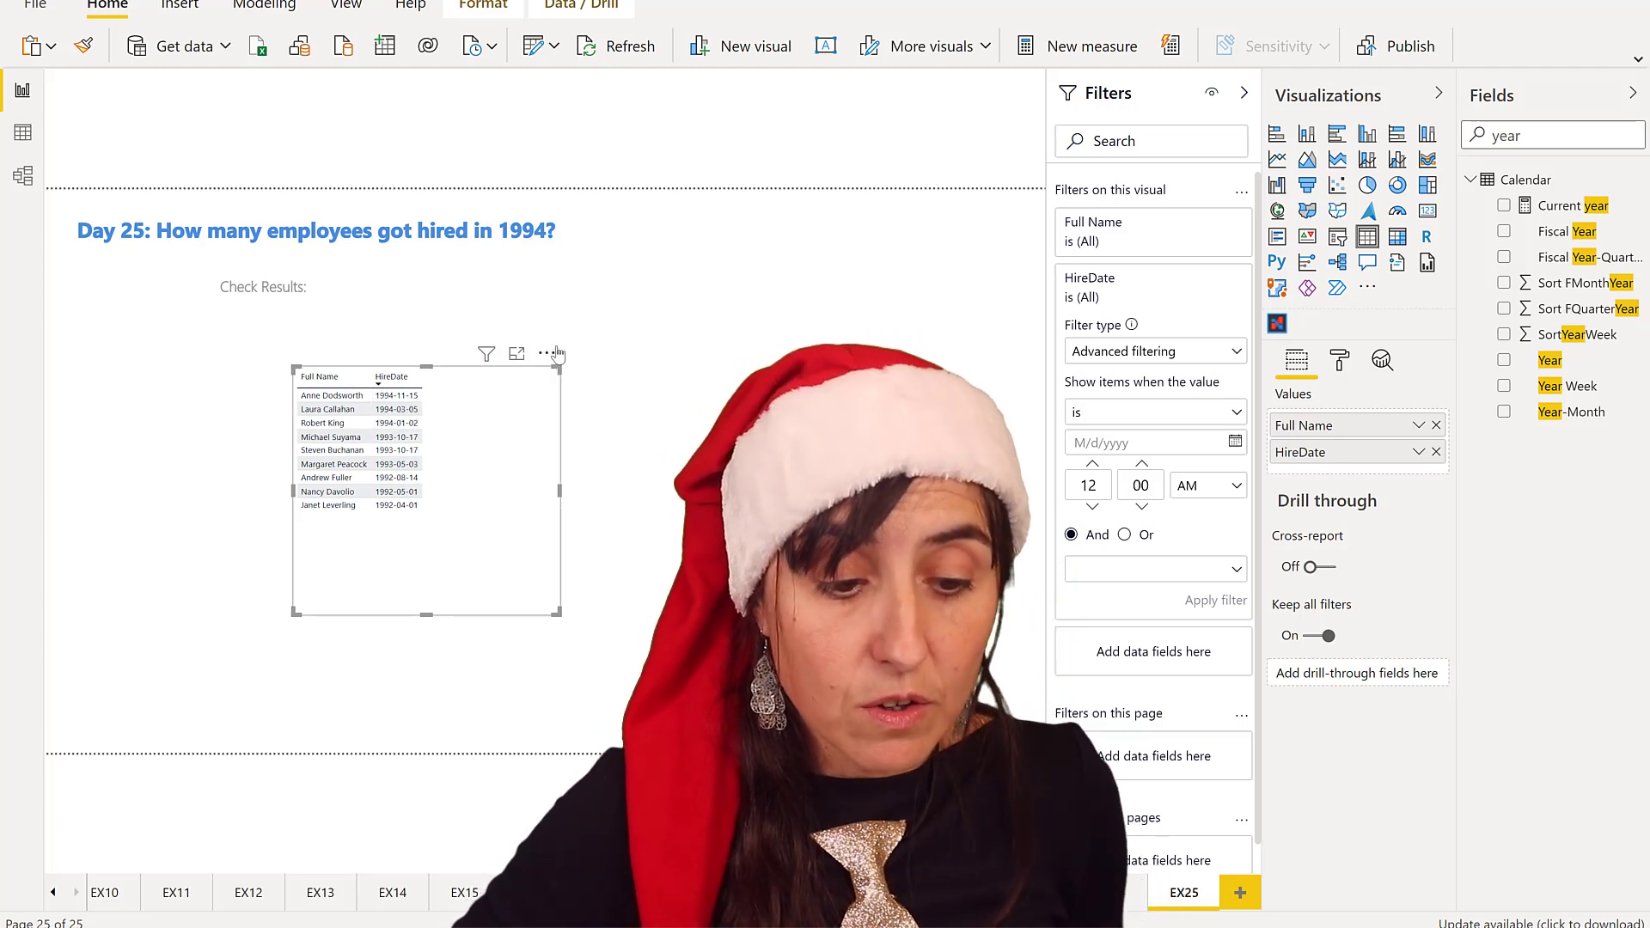
drag(559, 370, 405, 344)
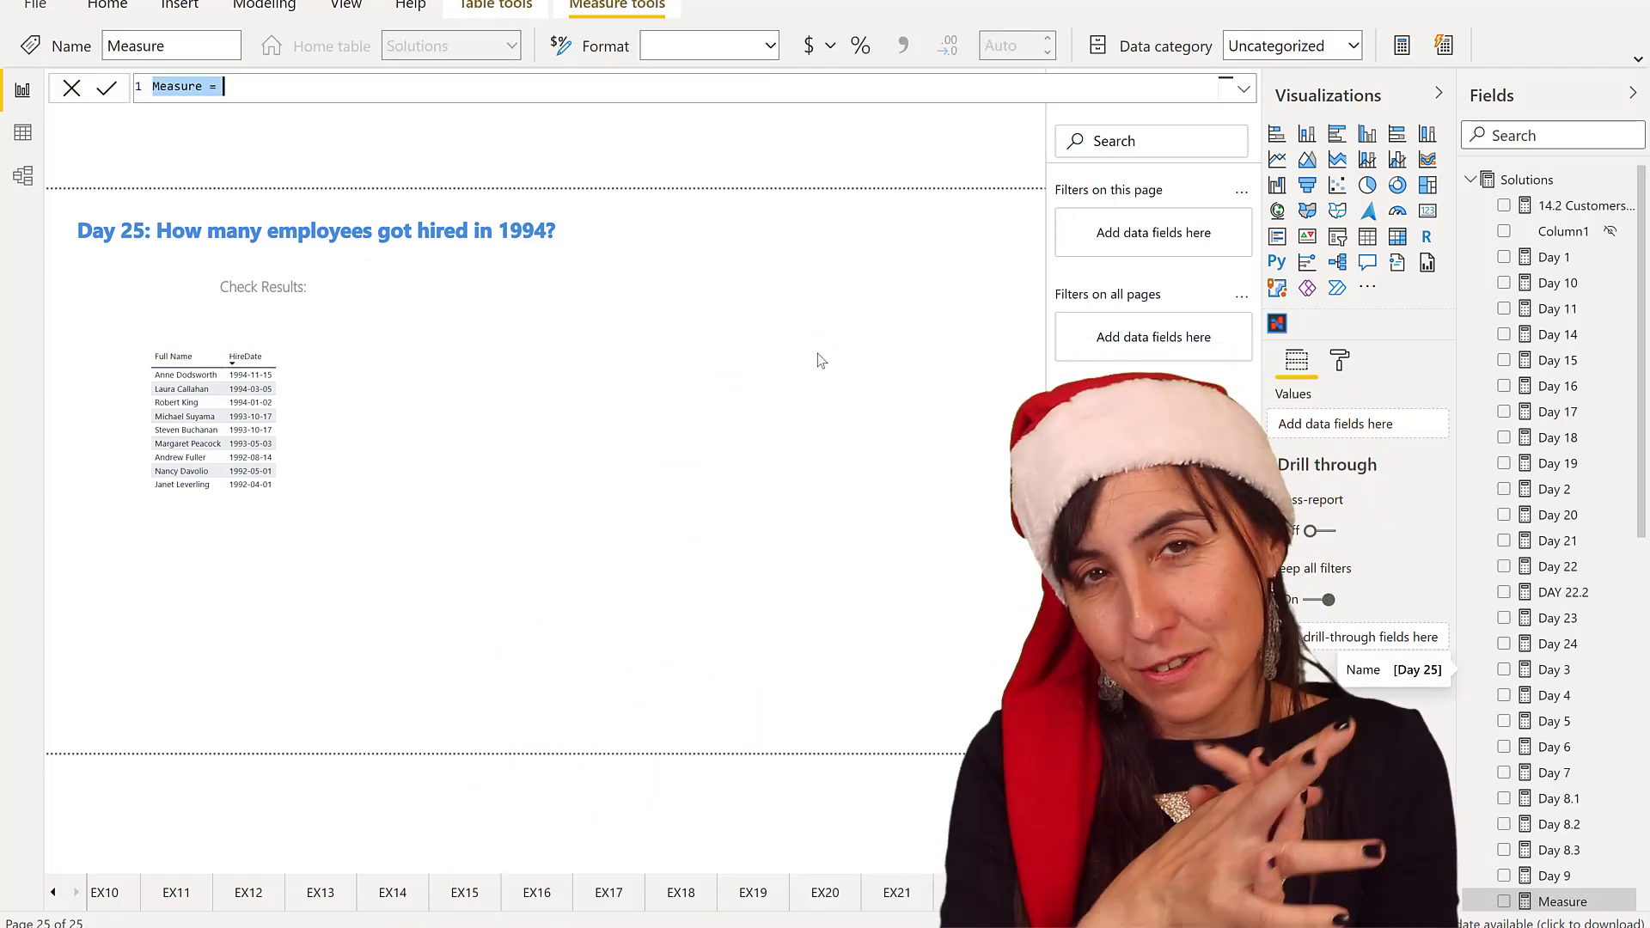
- Name the measure 'Day 25' and begin a CALCULATE( call on a new indented line
text(D)
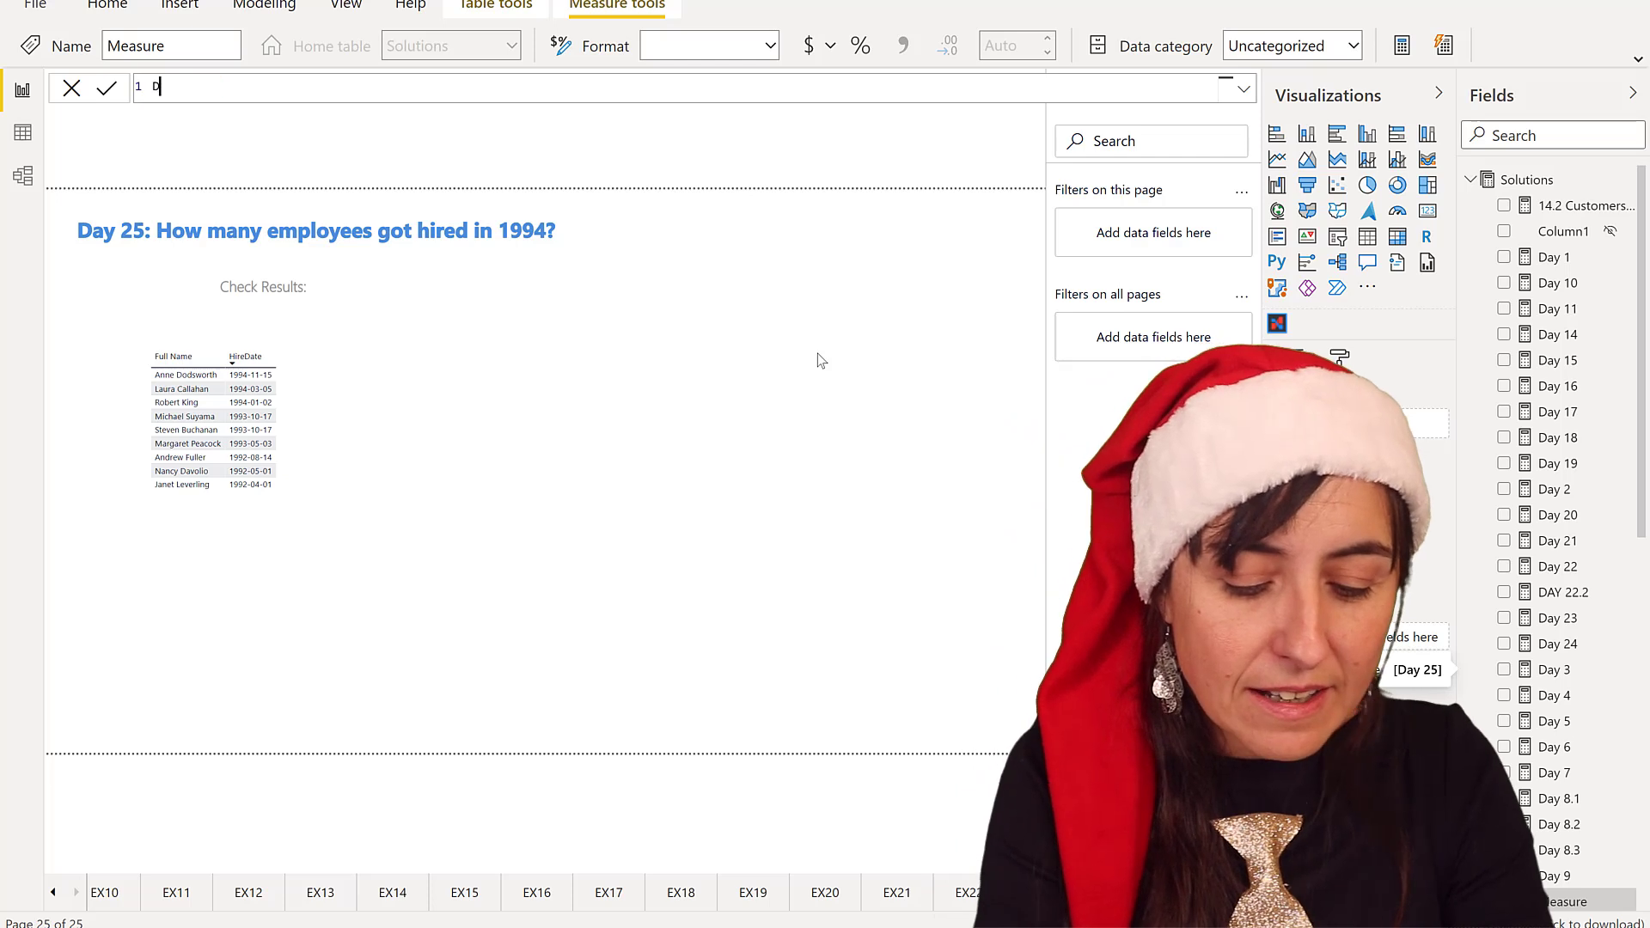
text(ay 25 =)
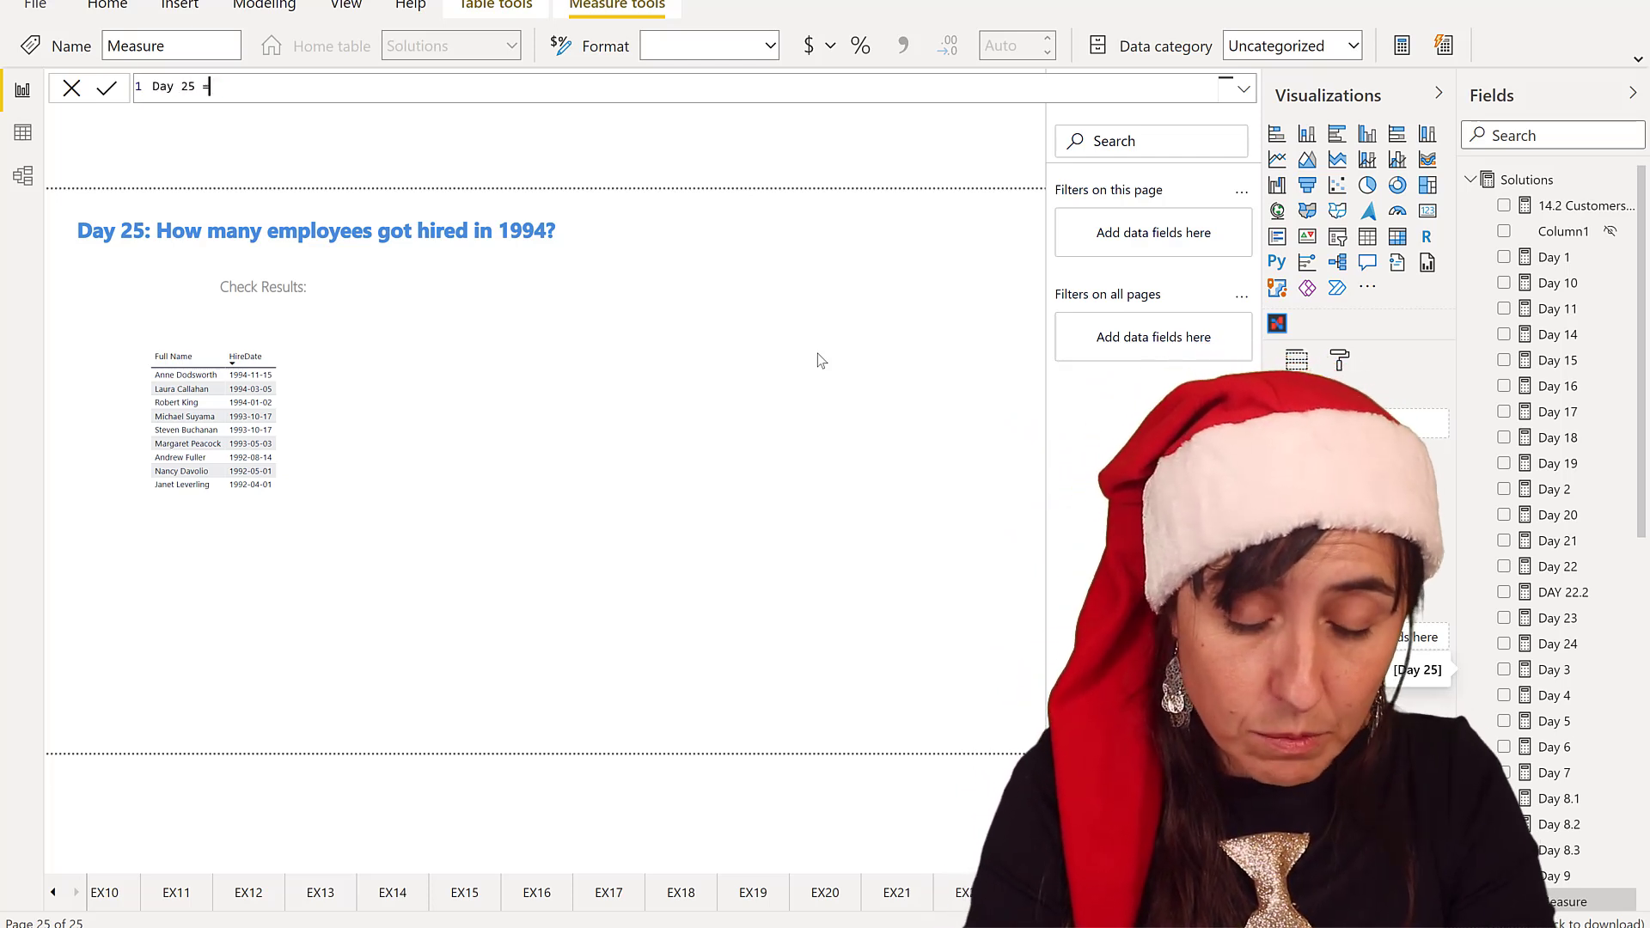
key(shift+Return)
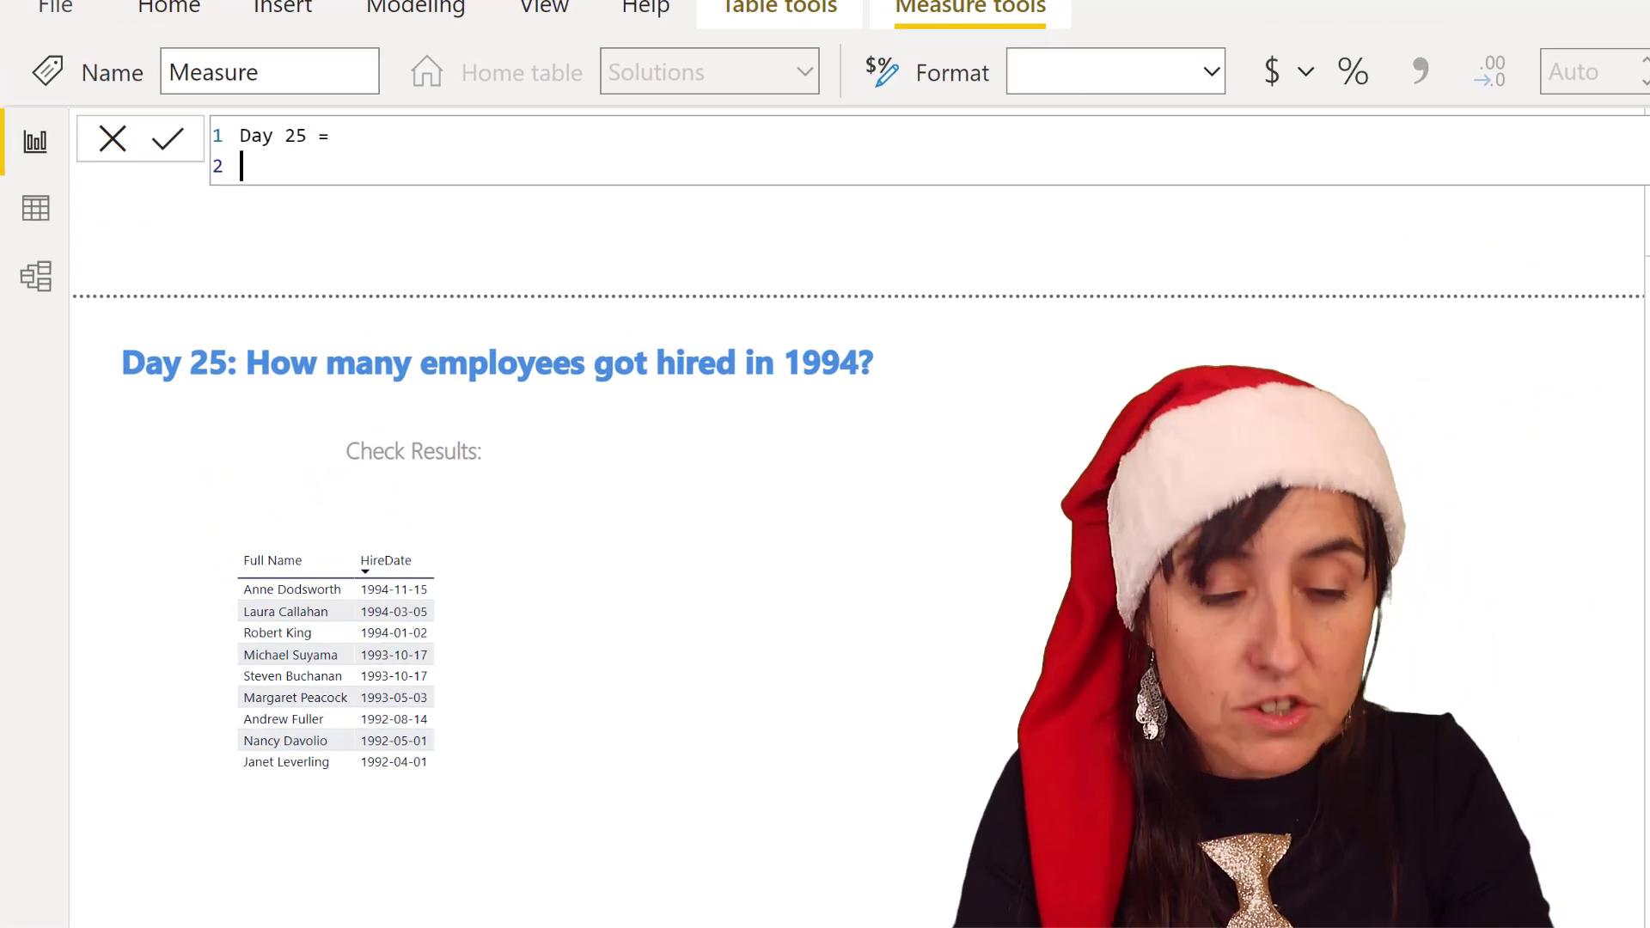
text(ca)
key(Tab)
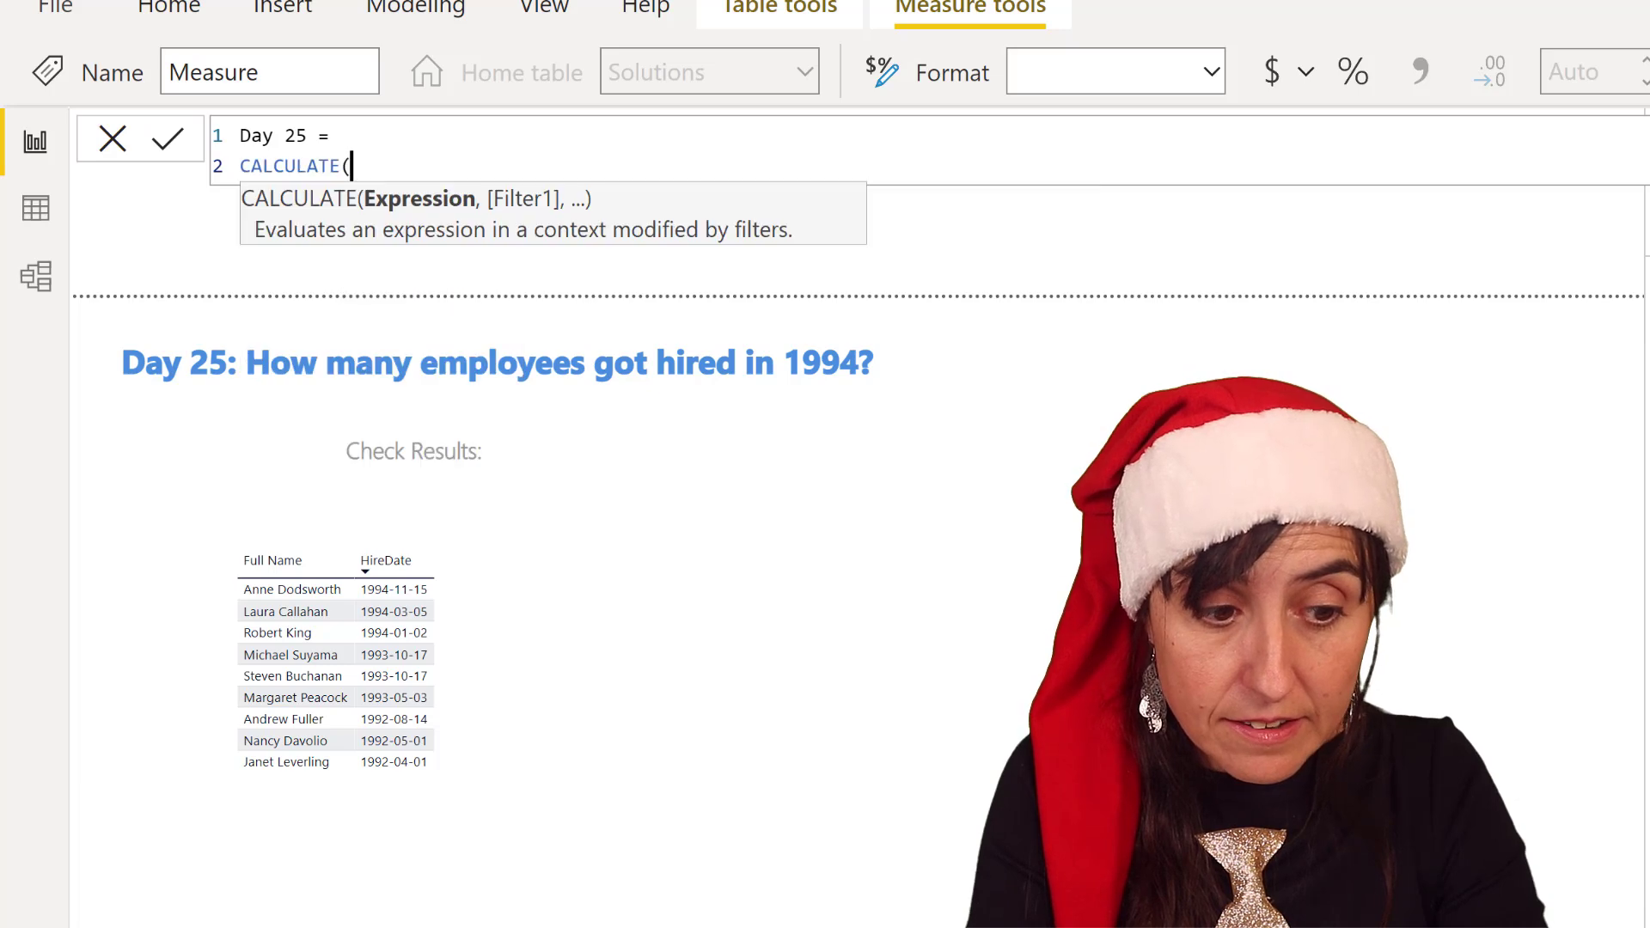
key(shift+Return)
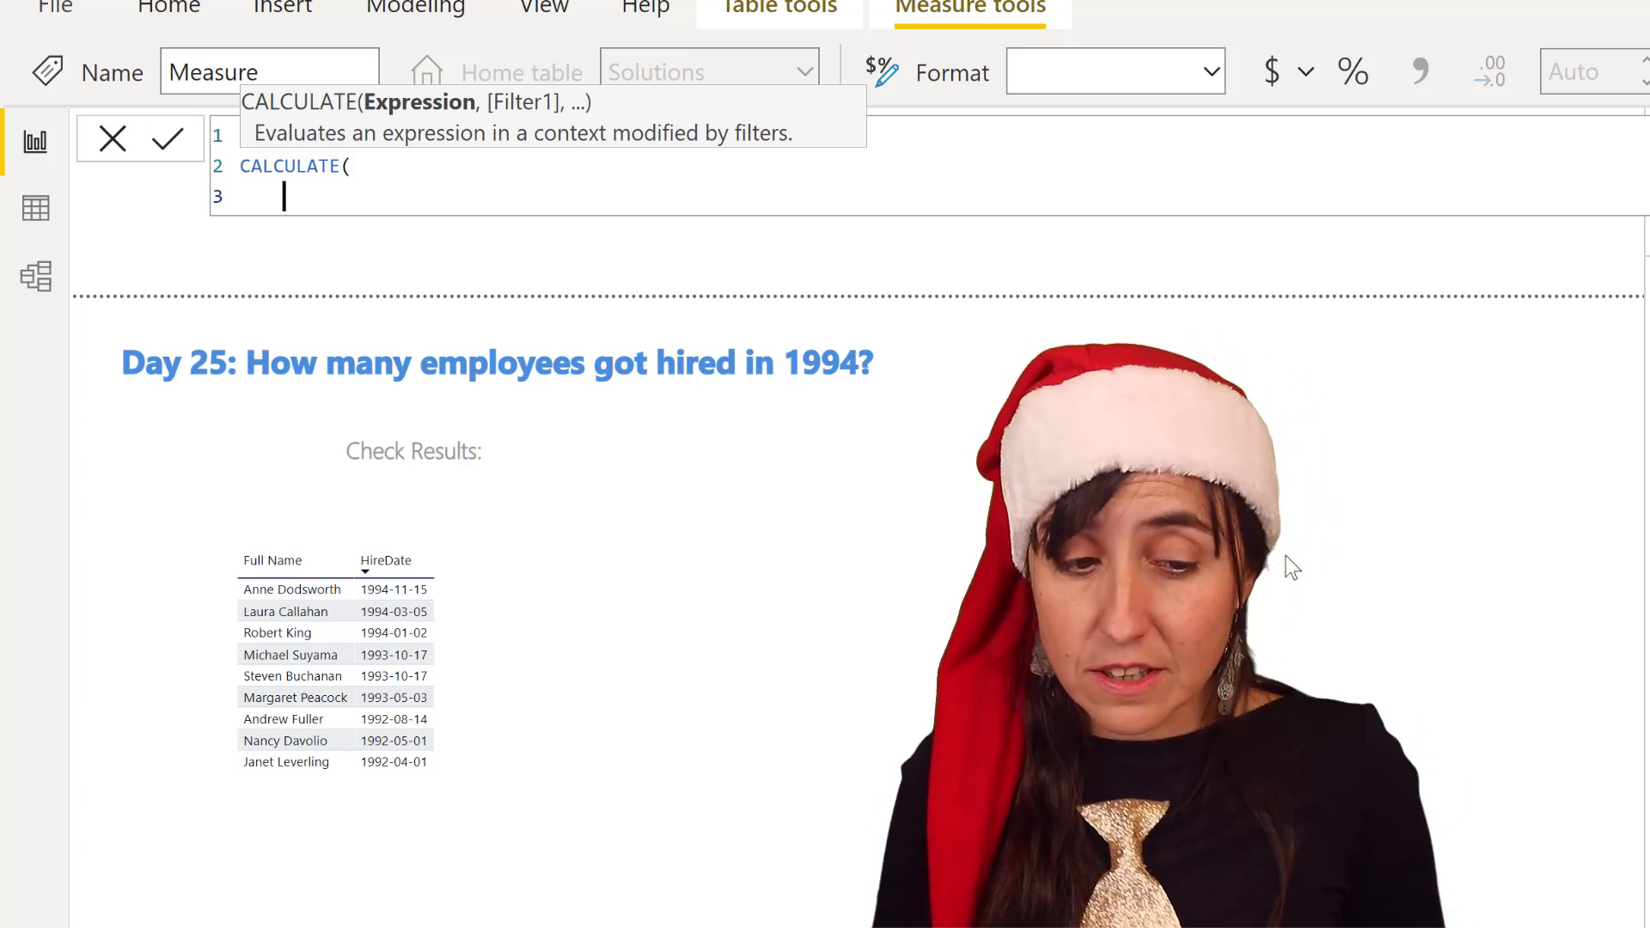
- Enter COUNTROWS(Employees) as the CALCULATE expression, followed by a new line
text(coun)
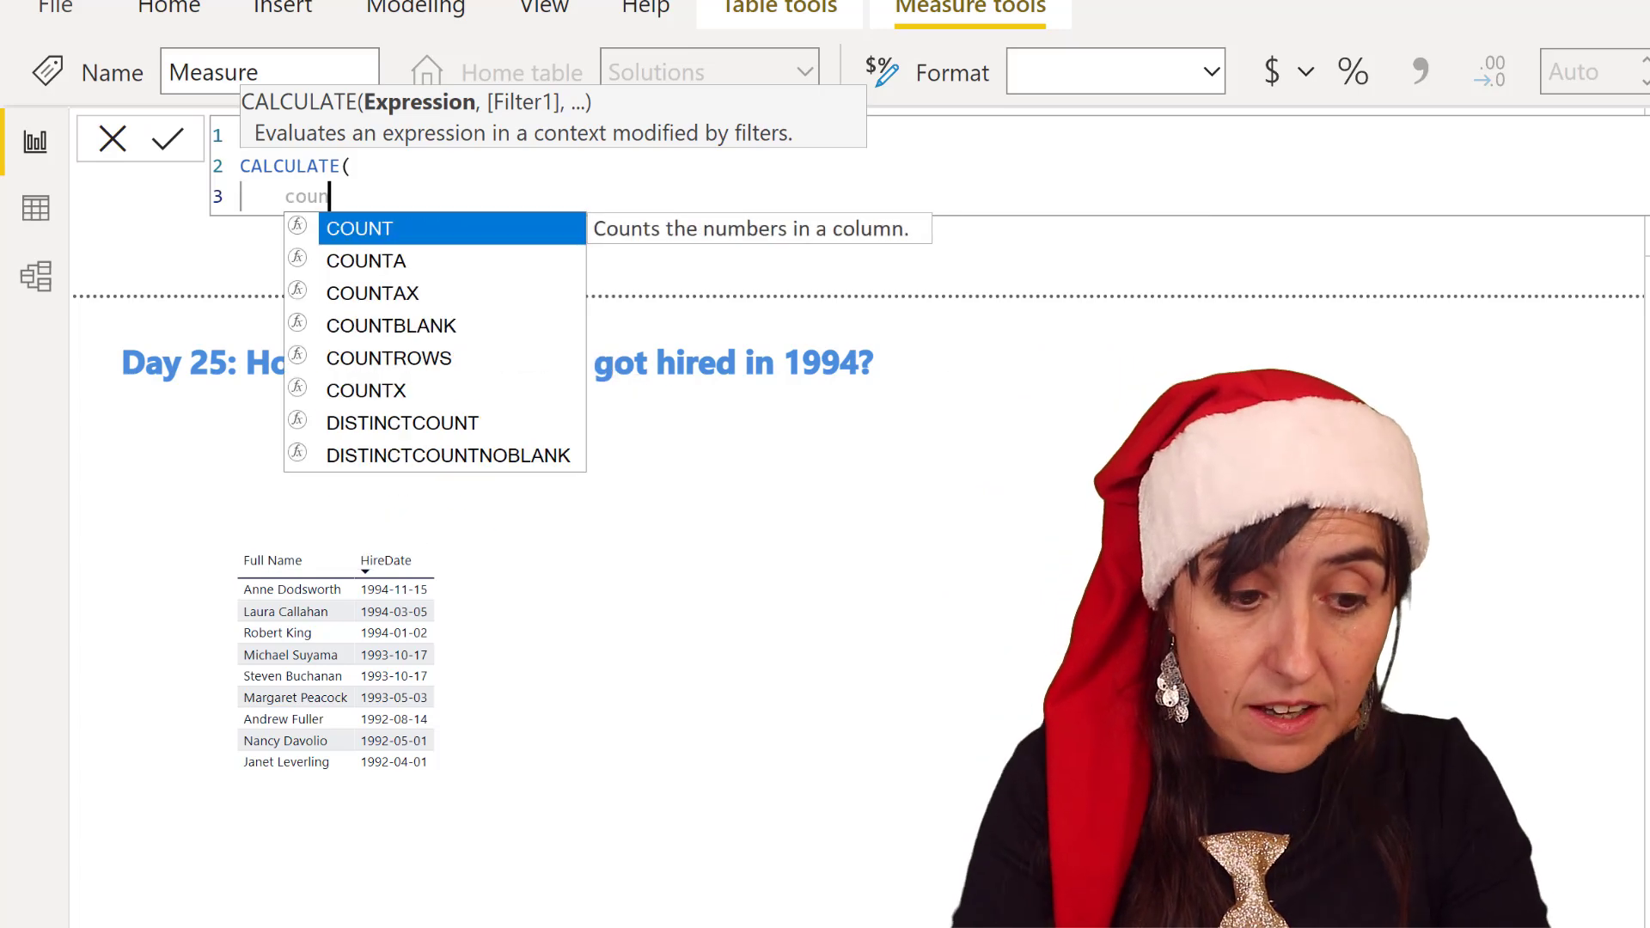
key(Down)
key(Down)
key(Down)
key(Down)
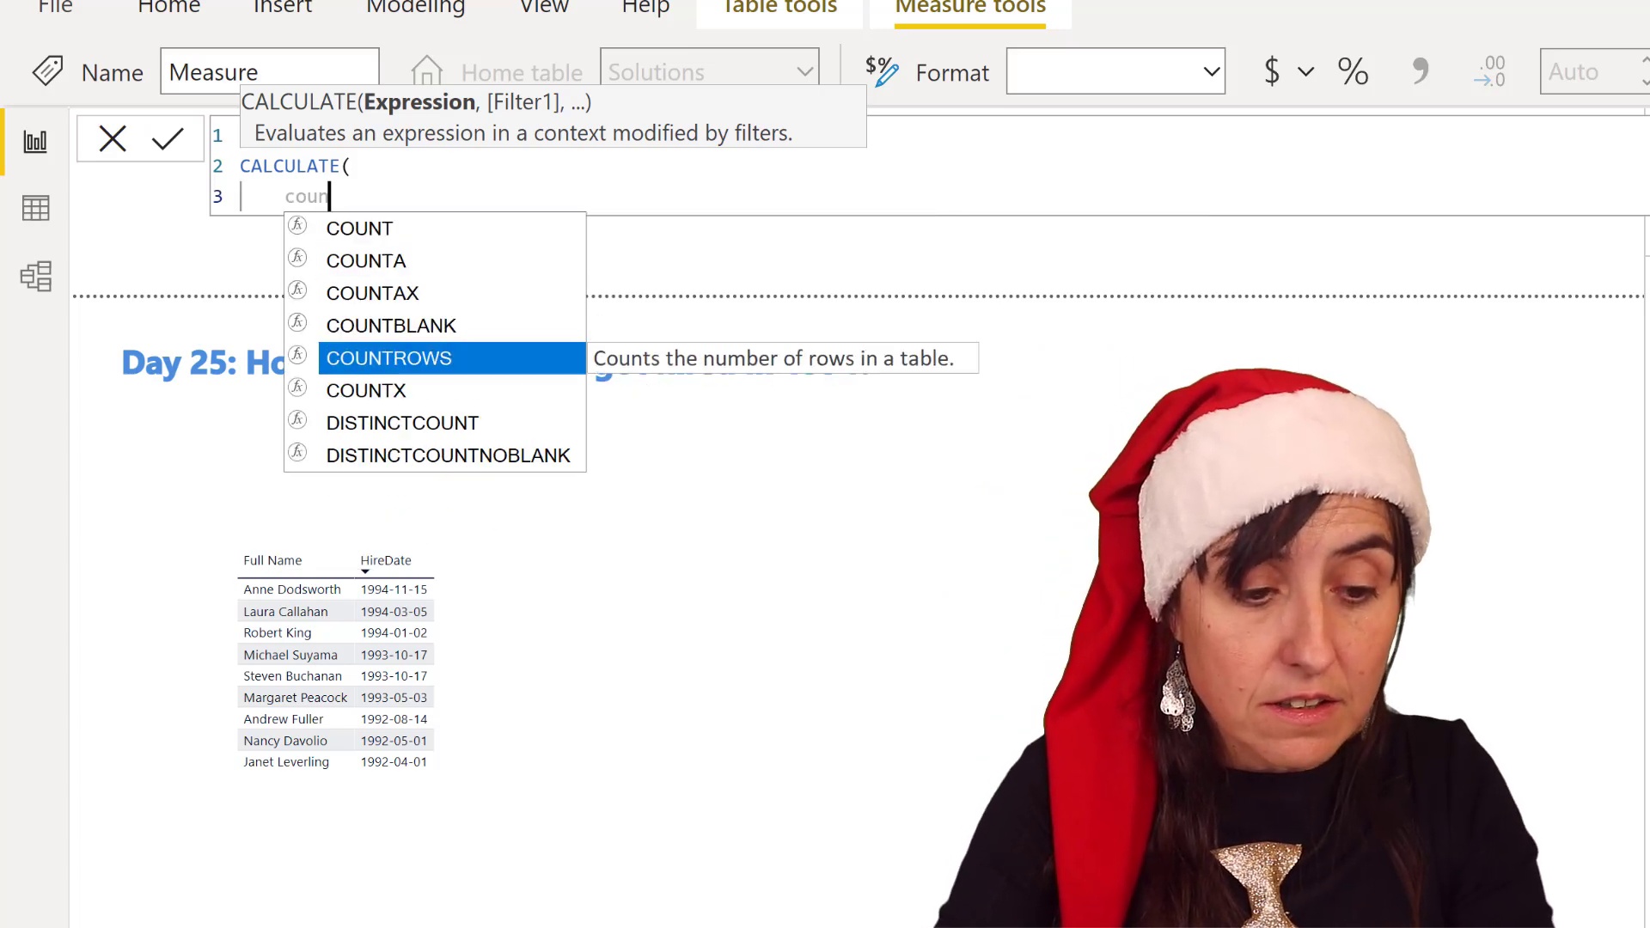
key(Tab)
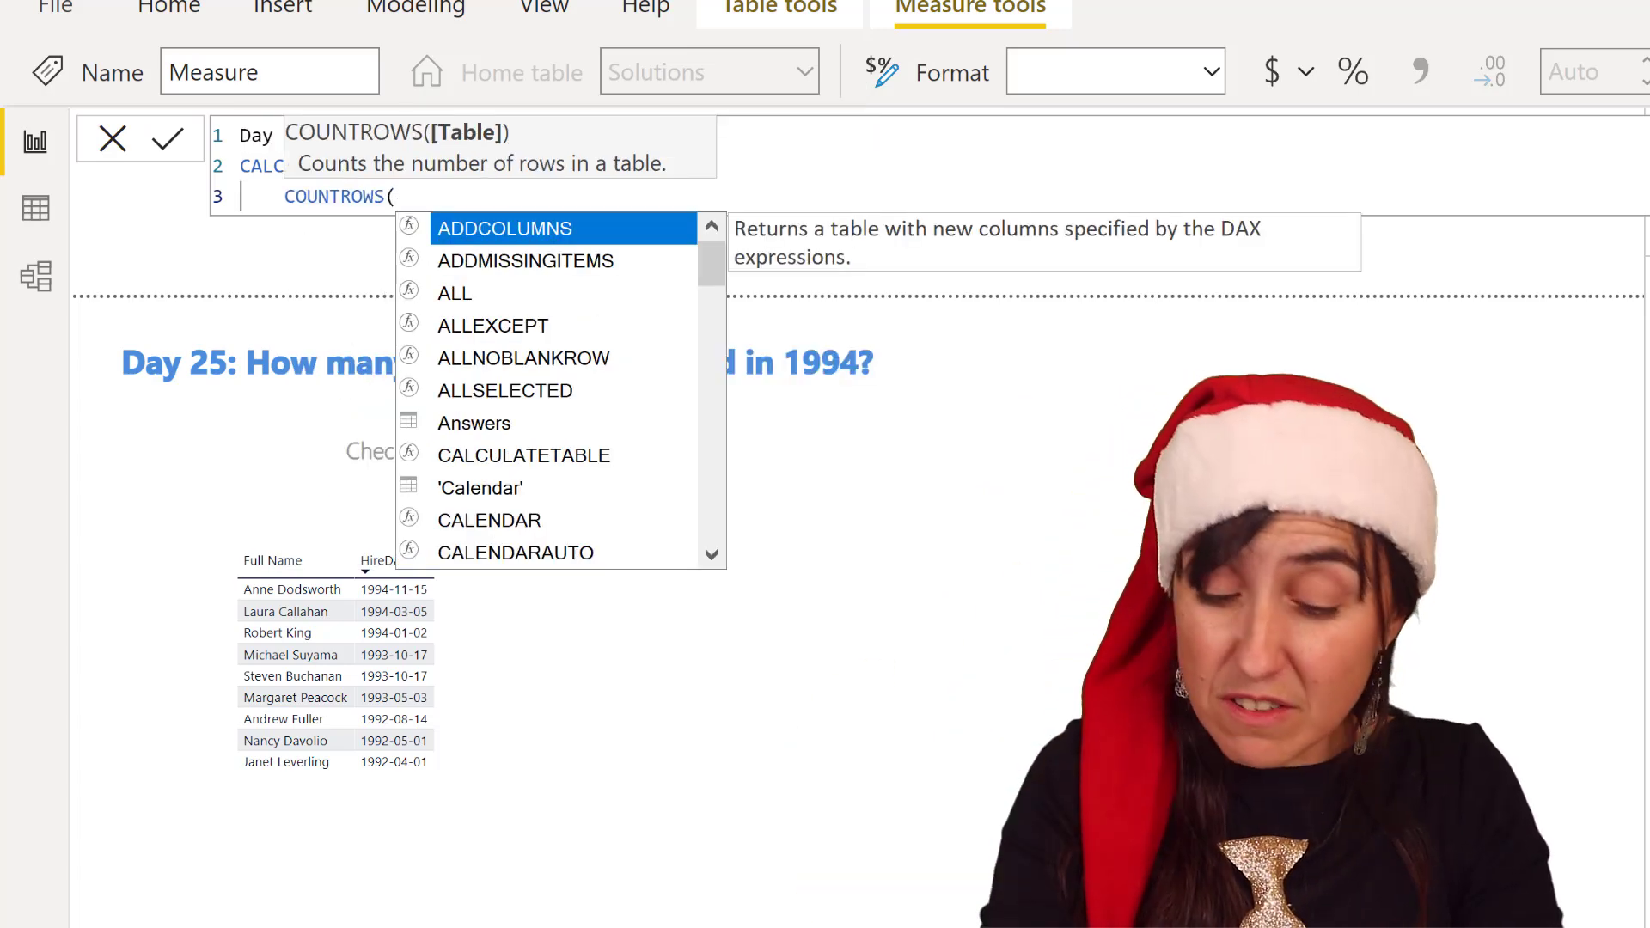
text(em)
key(Tab)
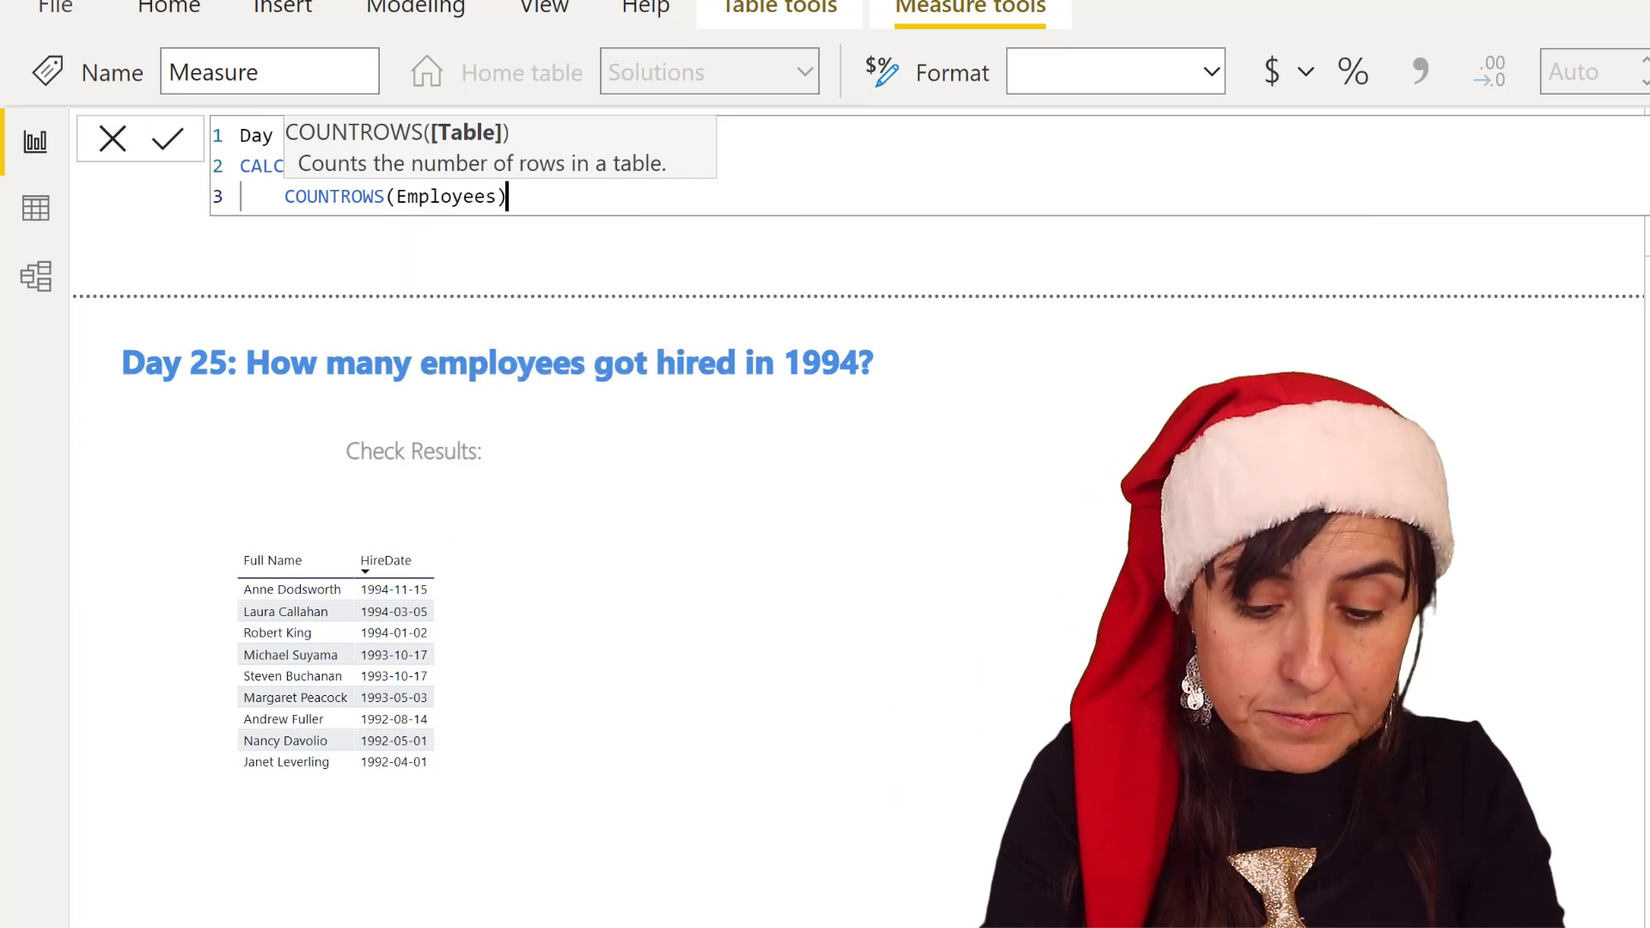
text(),)
key(Return)
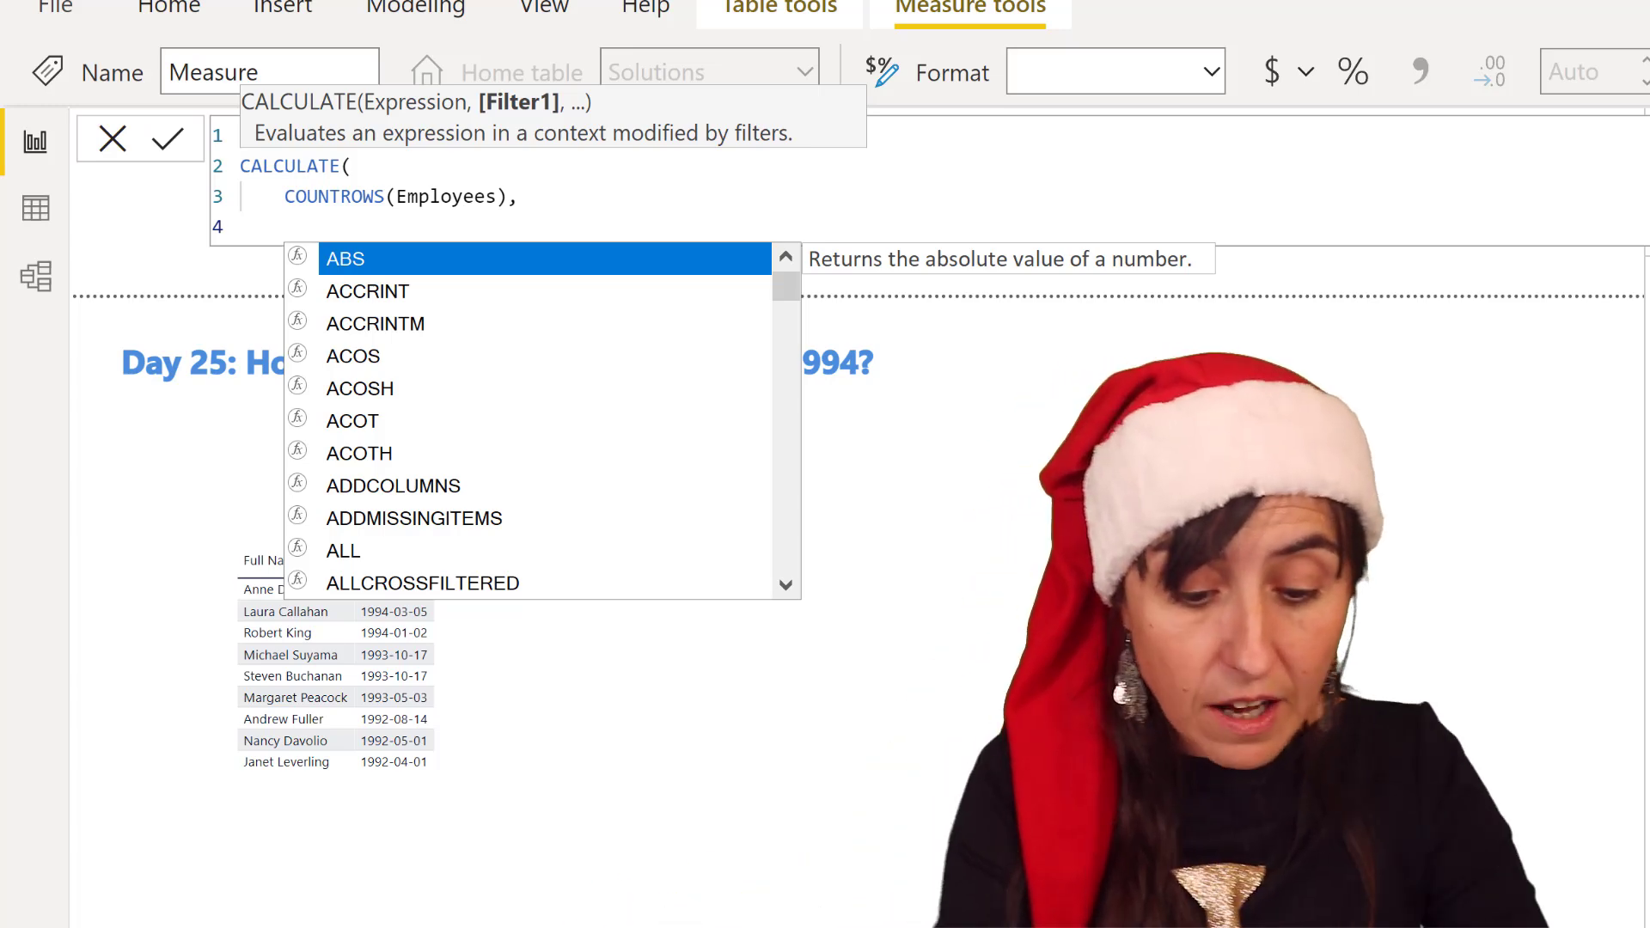
- Add the filter YEAR(Employees[HireDate]) = 1994, correcting the mistyped 1993
text(yra)
key(BackSpace)
key(BackSpace)
key(BackSpace)
text(year)
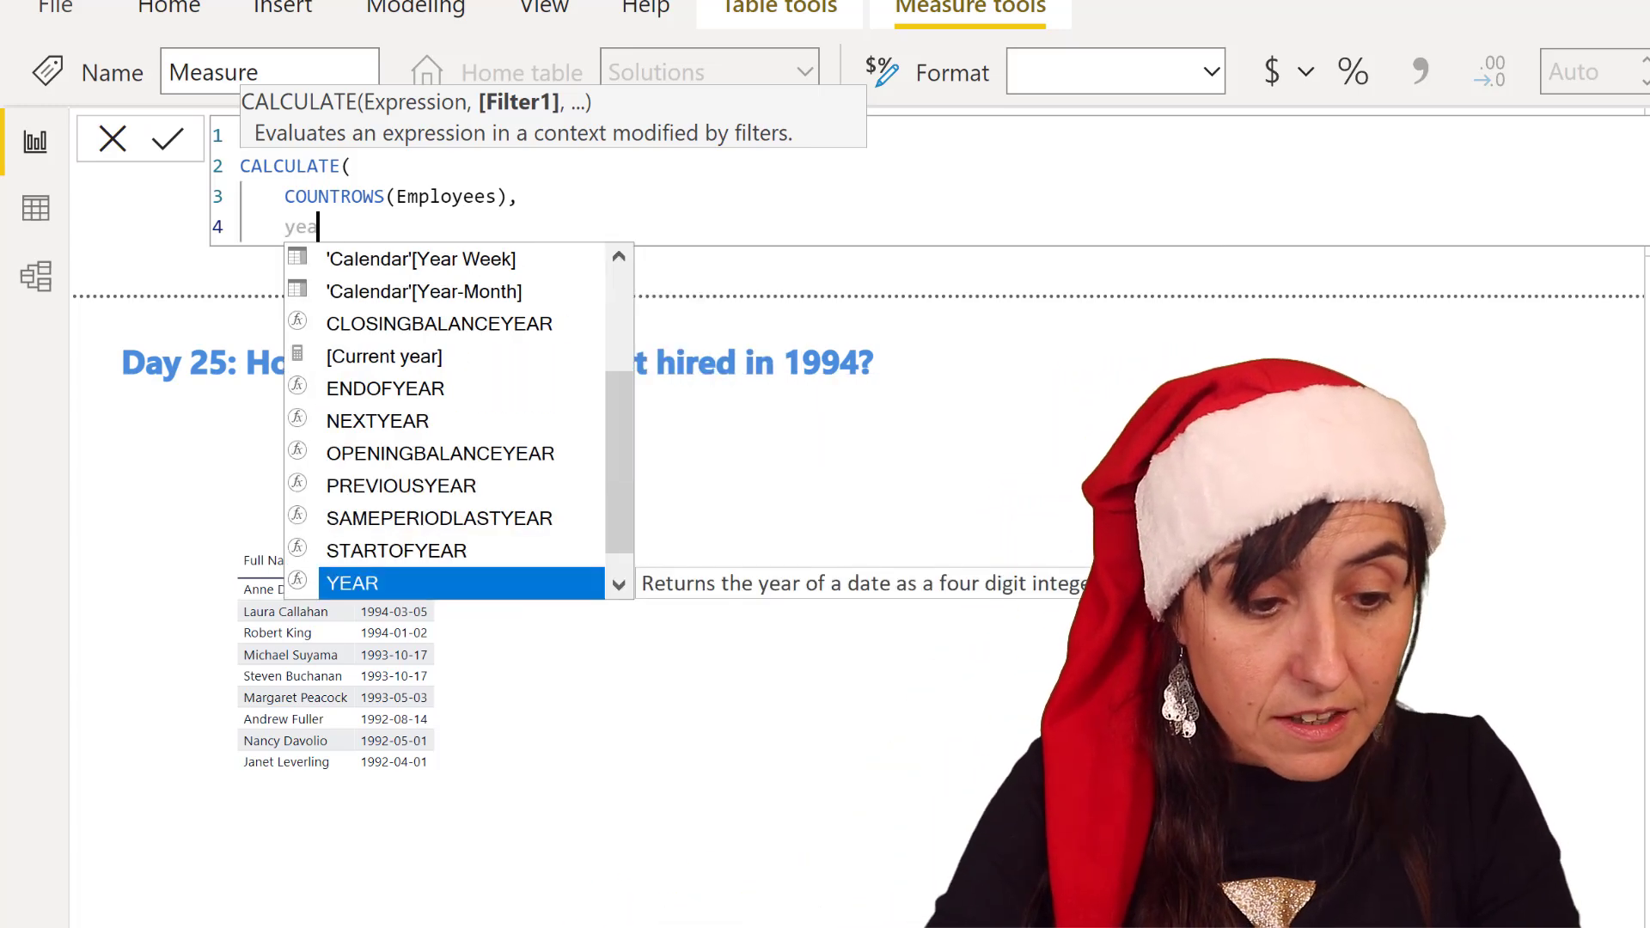
key(Tab)
text(hi)
key(Tab)
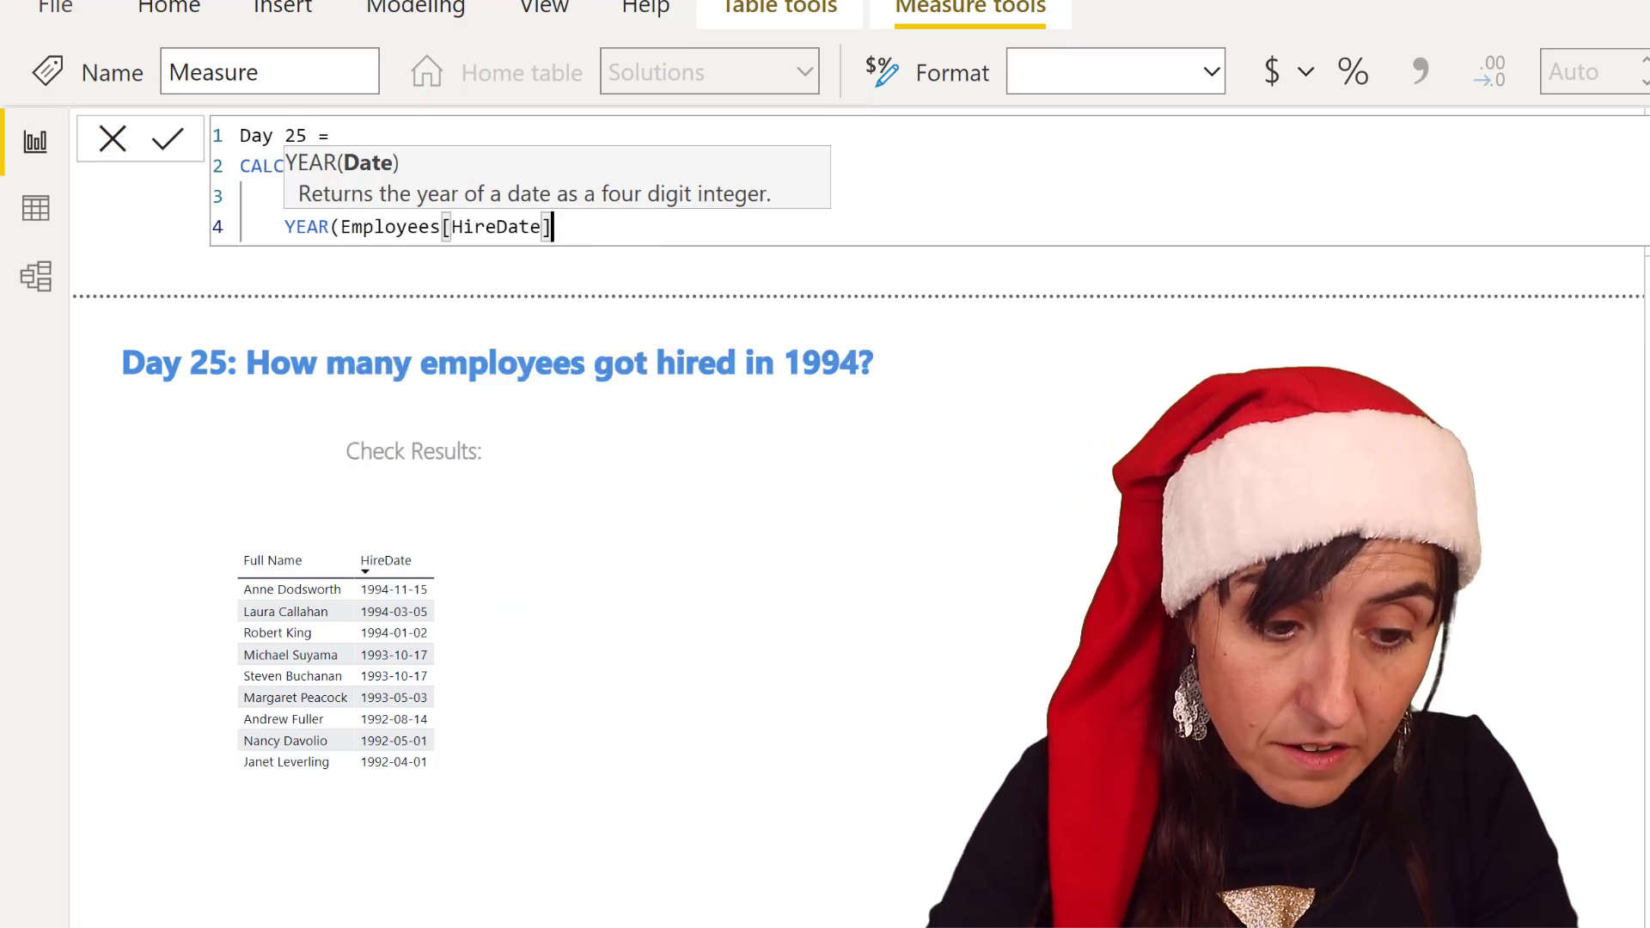
text() = )
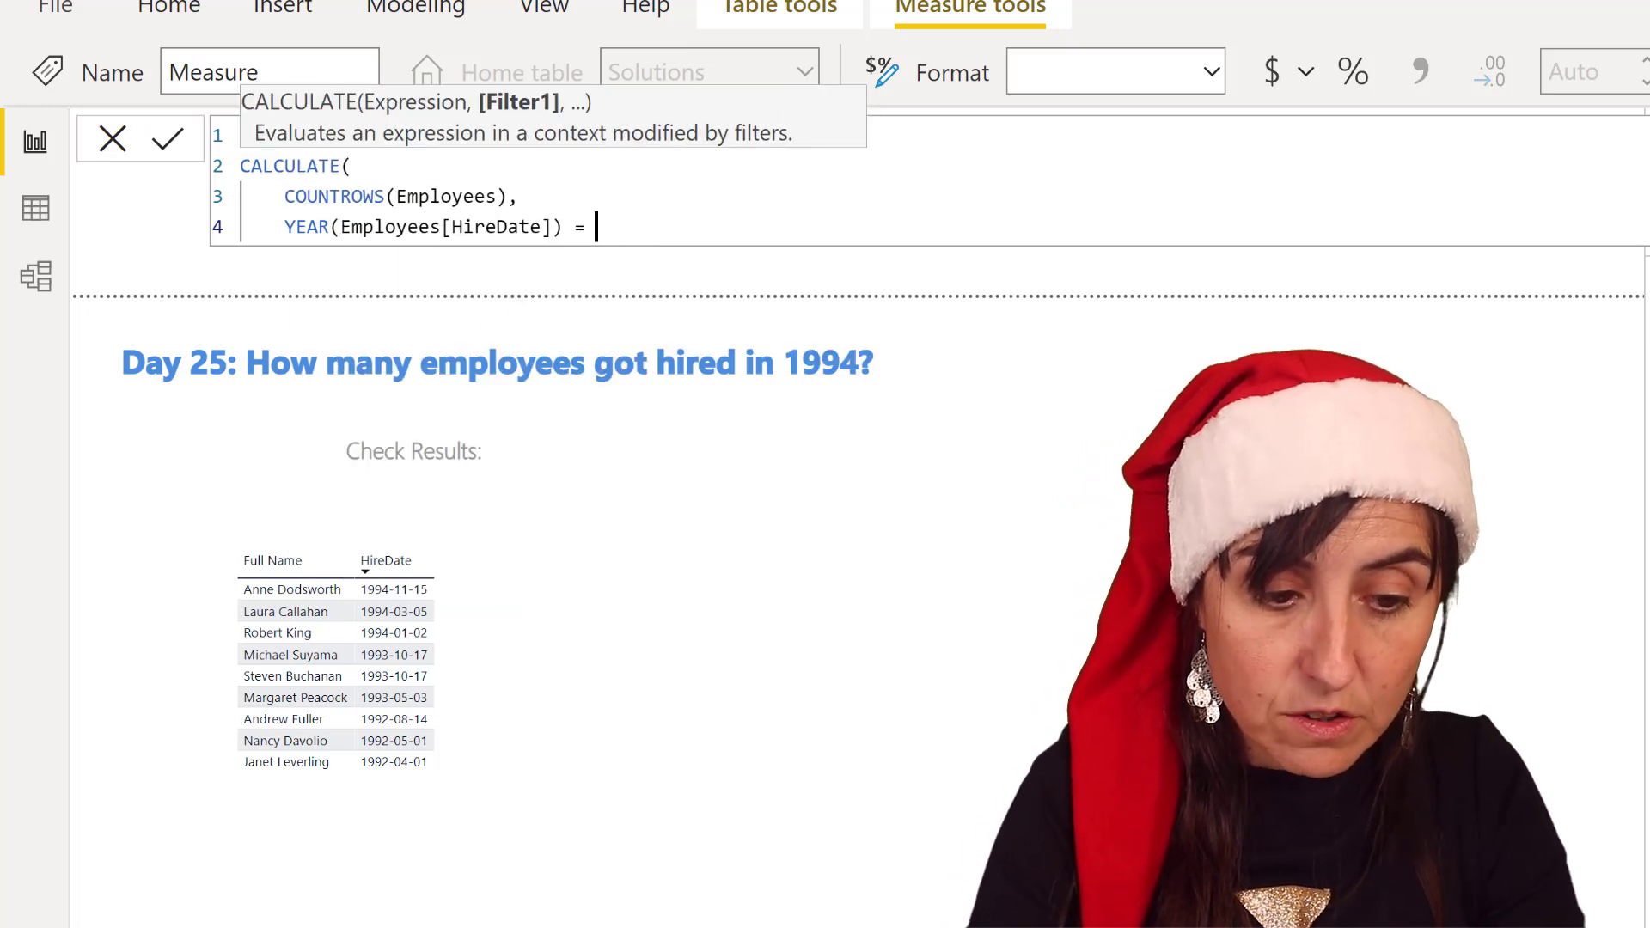
text(1993))
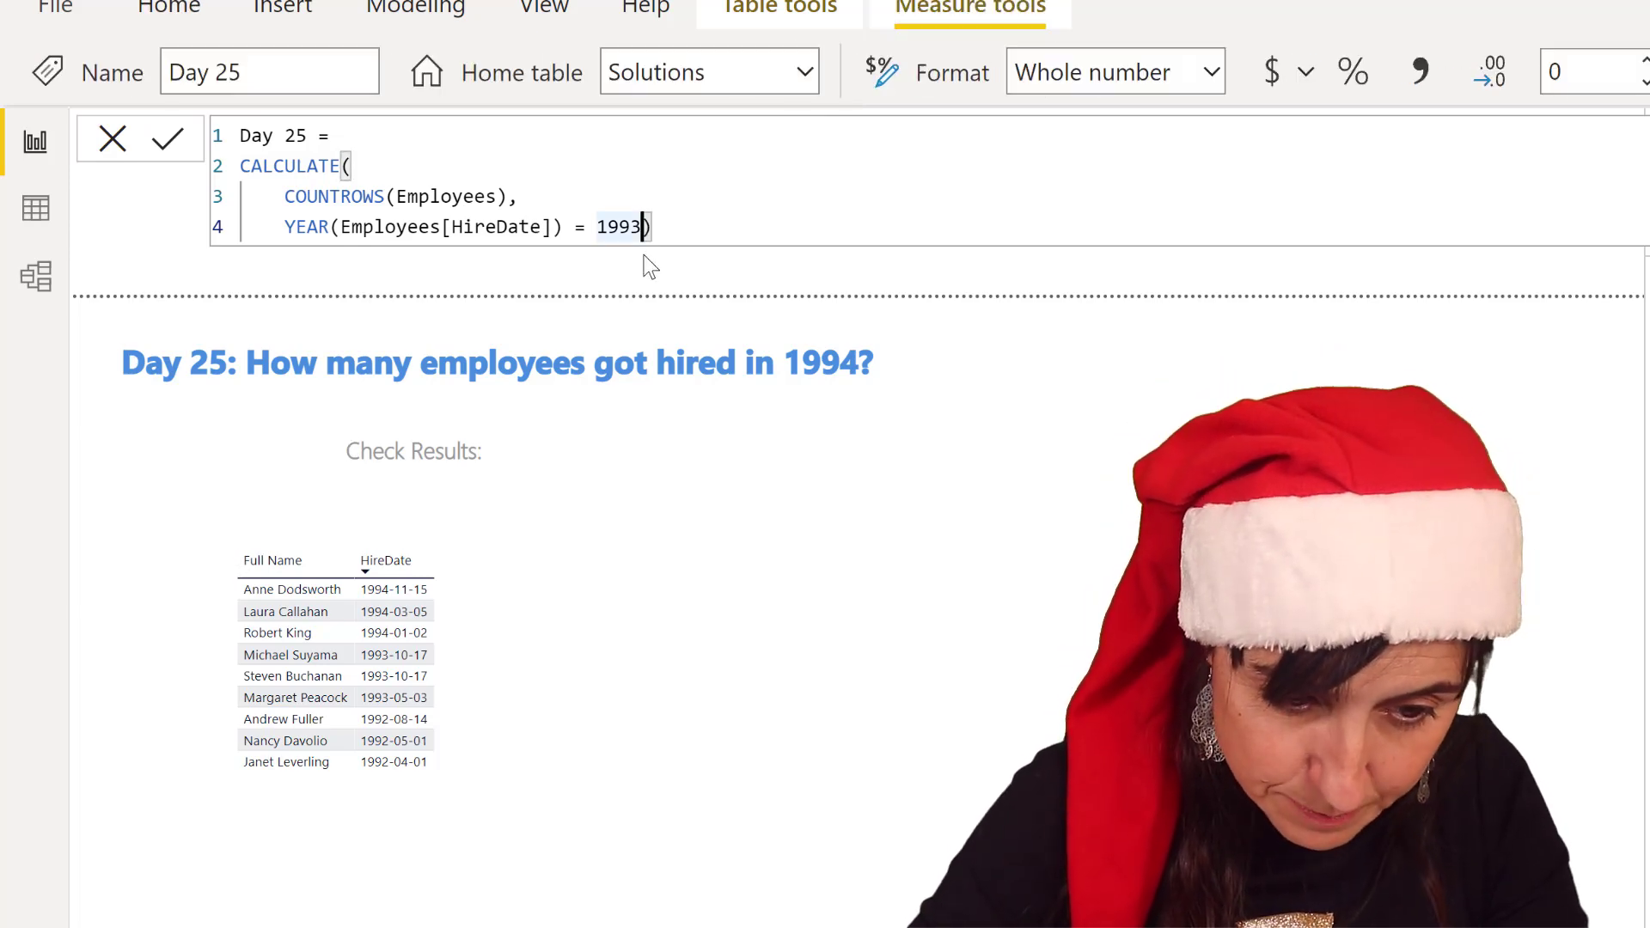
key(BackSpace)
text(4)
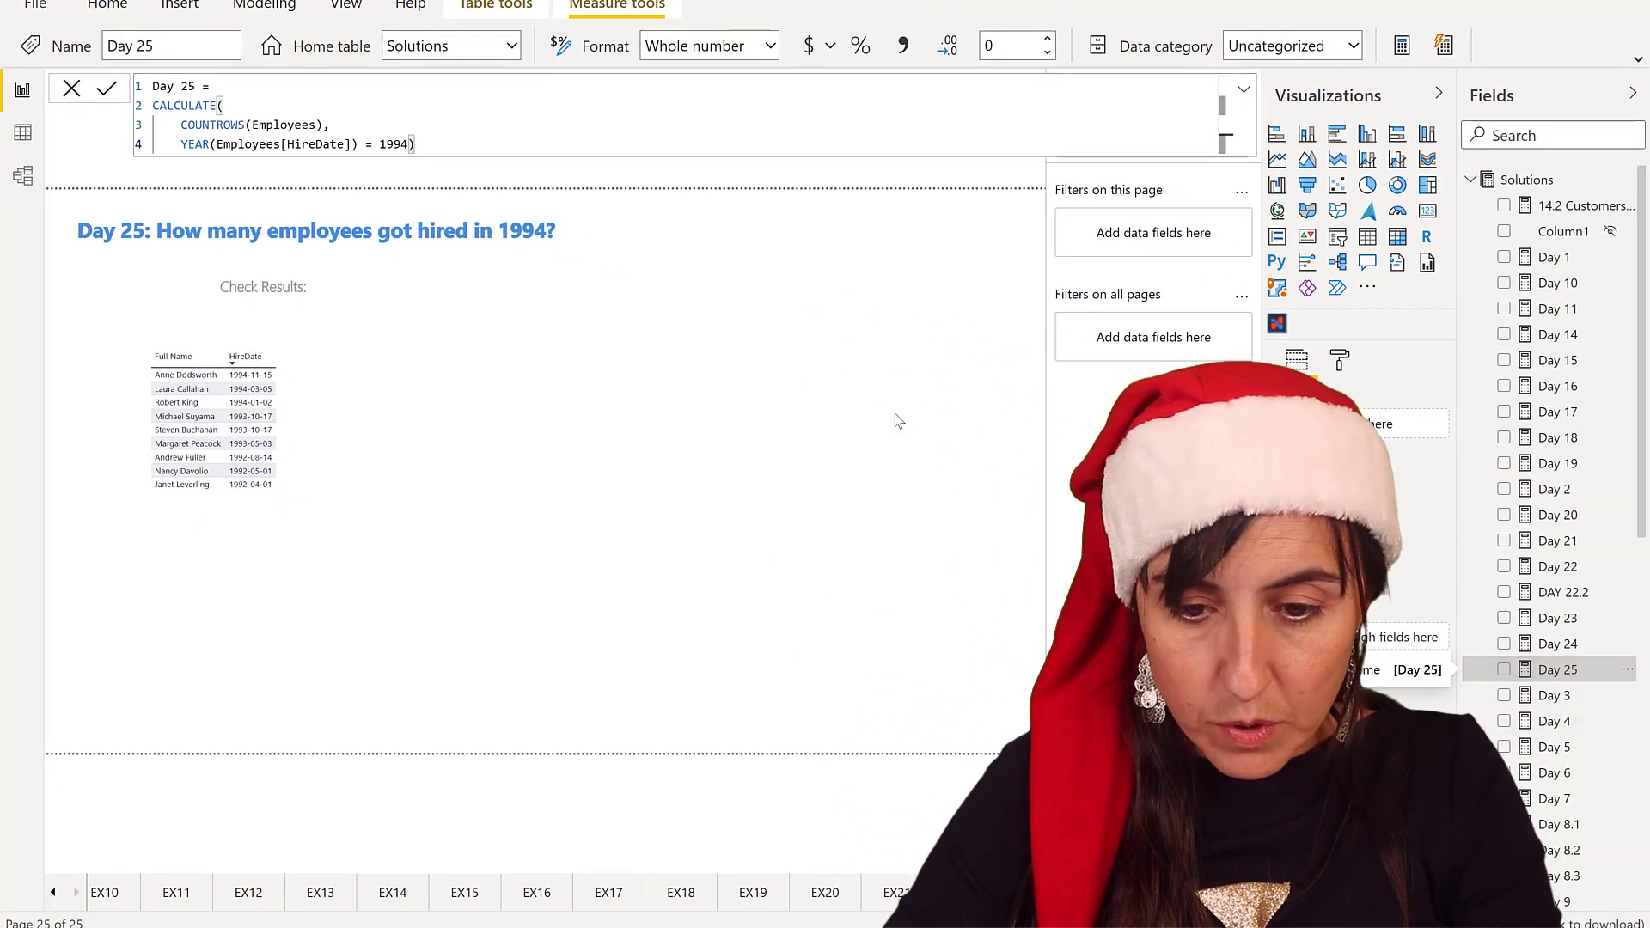
- Commit the Day 25 measure and show it on the page as a card reading 3
click(1505, 670)
click(1428, 210)
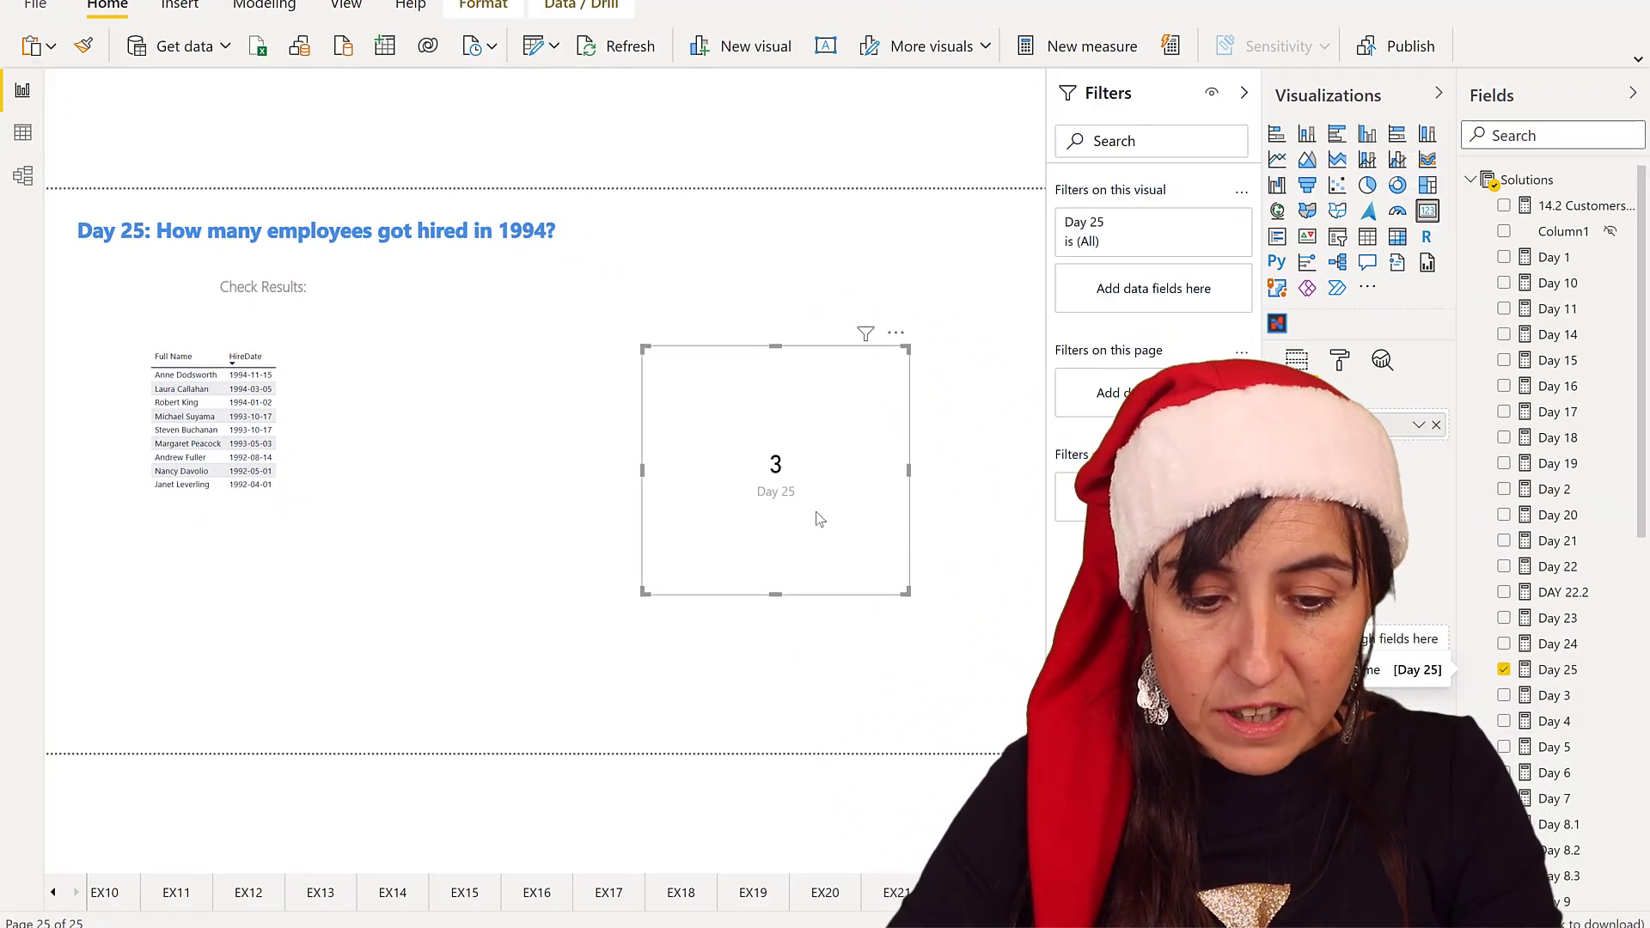